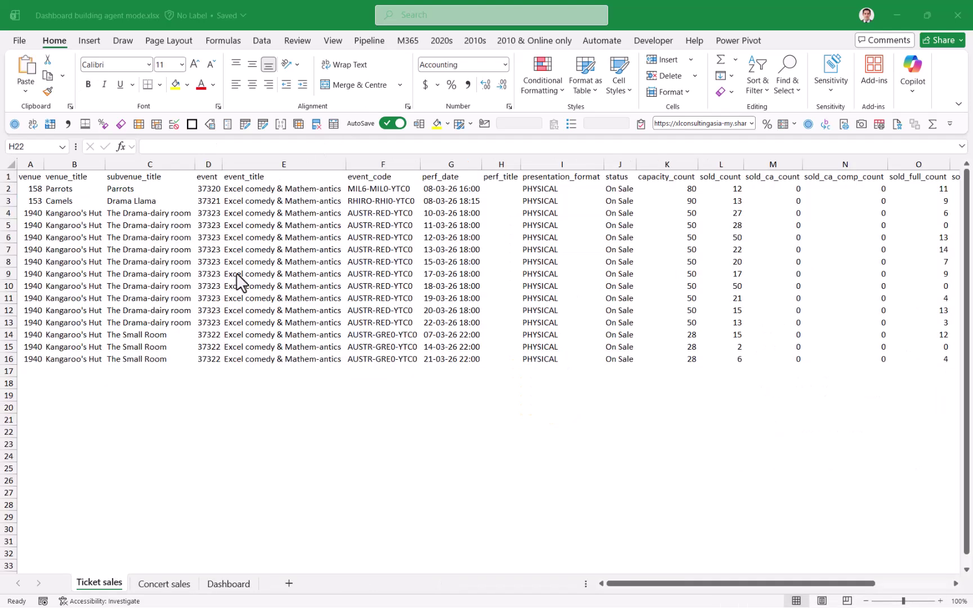
- Examine the sold counts and performance dates in the Ticket sales data
{"action": "left_click", "coordinate": [241, 227]}
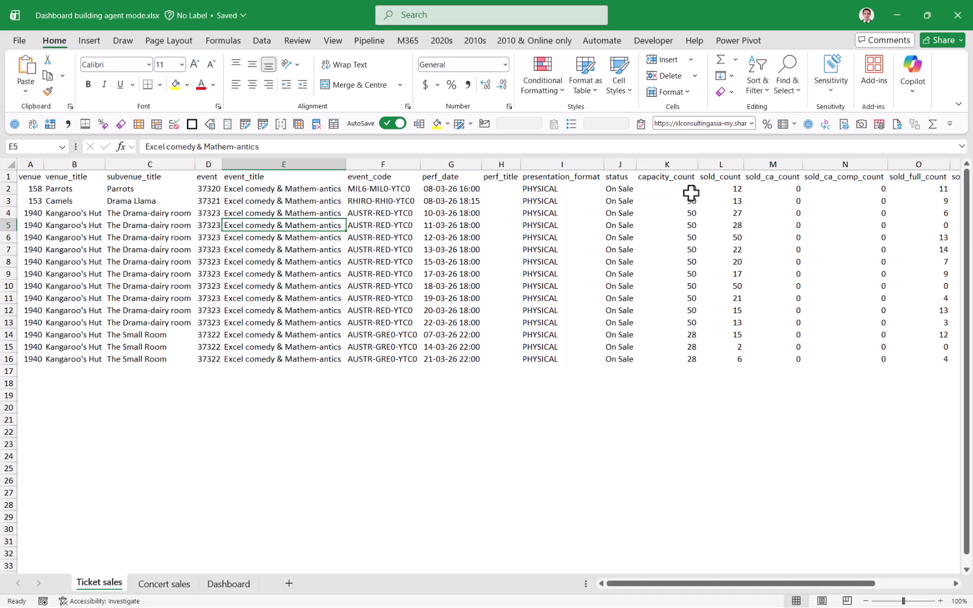
{"action": "left_click_drag", "start_coordinate": [728, 188], "coordinate": [730, 360]}
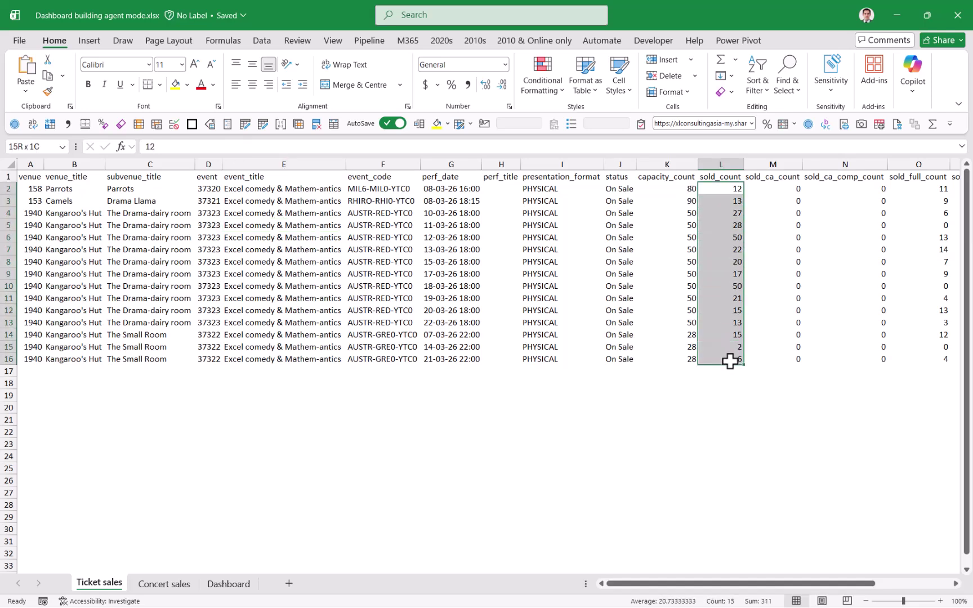
{"action": "left_click", "coordinate": [494, 324]}
{"action": "left_click", "coordinate": [478, 323]}
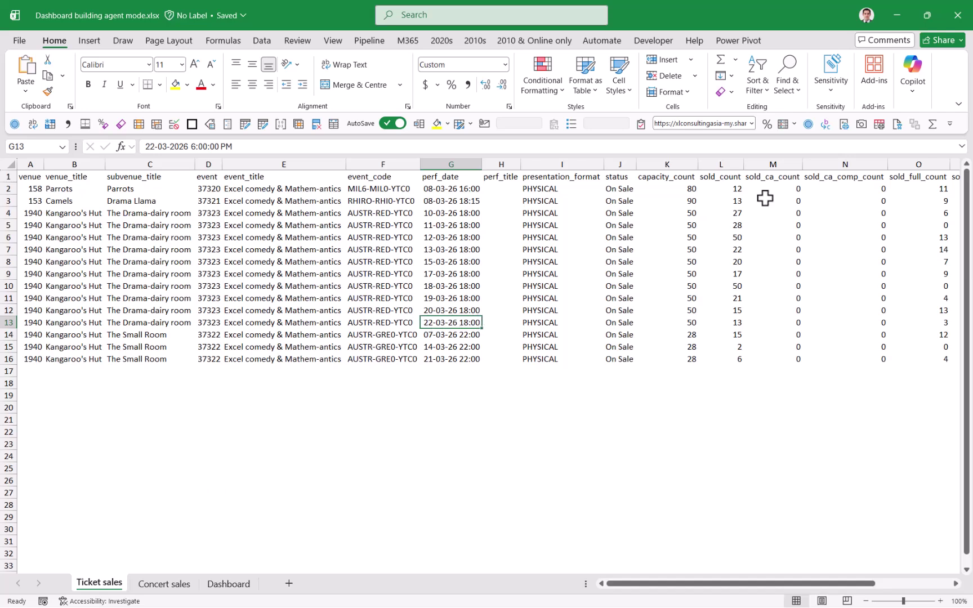
- Ask Copilot, with direct workbook editing enabled, to "make a dashboard" from the Ticket sales sheet
{"action": "left_click", "coordinate": [913, 67]}
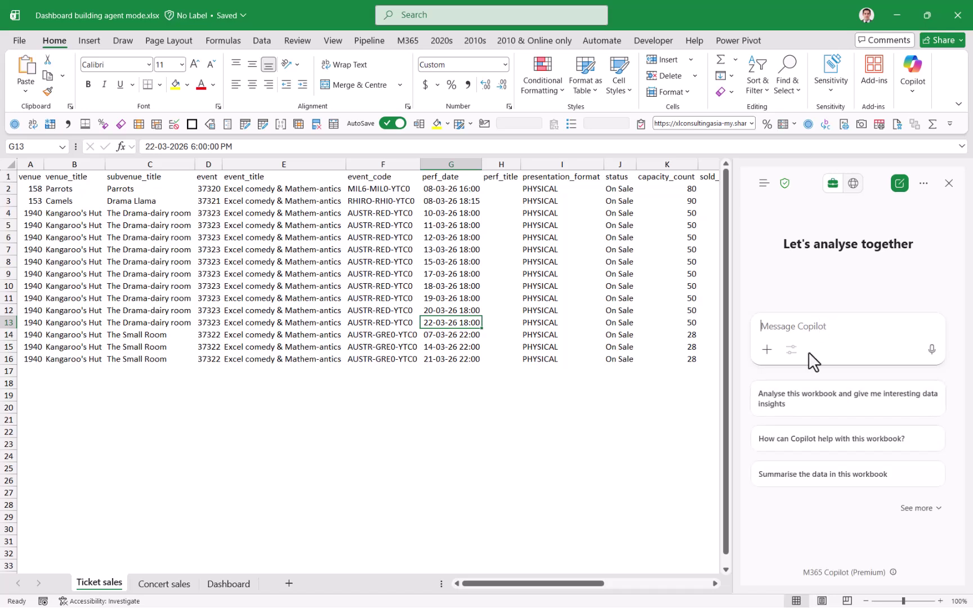
{"action": "left_click", "coordinate": [791, 350]}
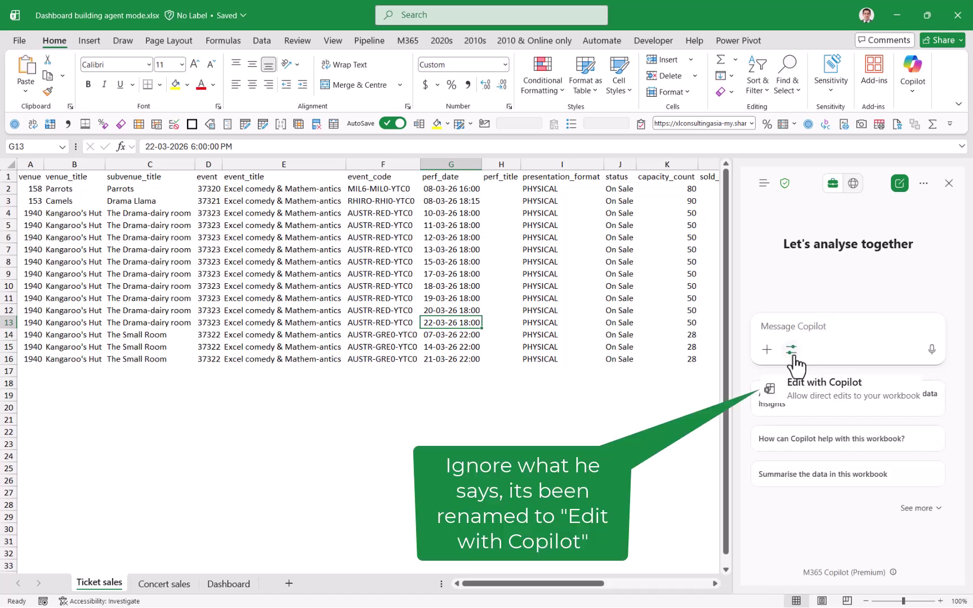
{"action": "left_click", "coordinate": [824, 384]}
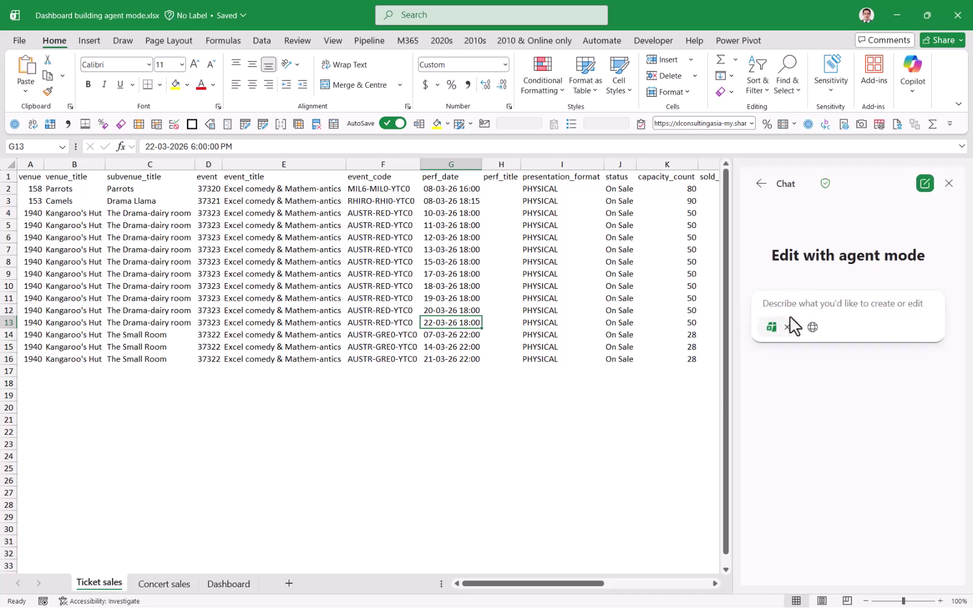
{"action": "type", "text": "make a dashboard"}
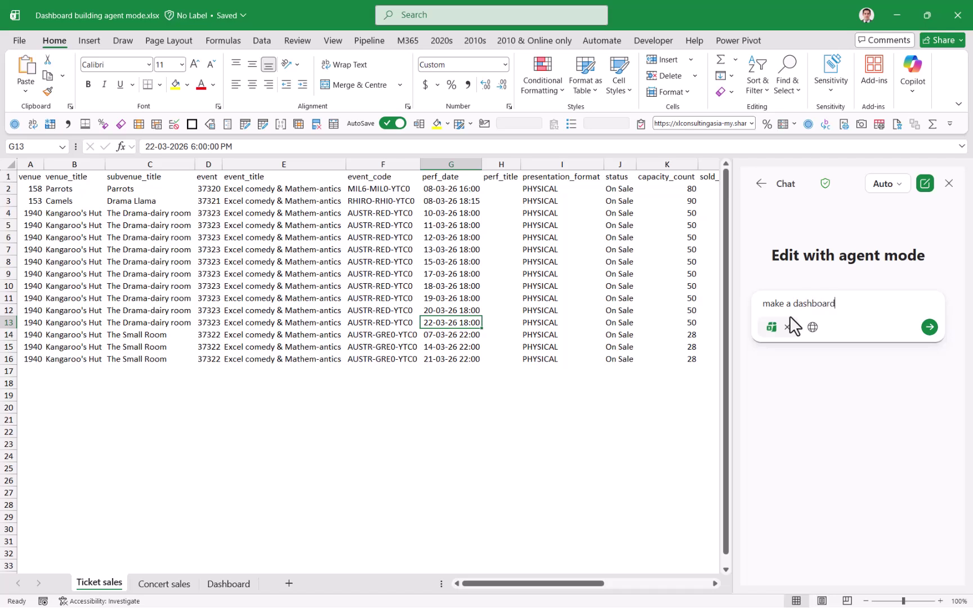
{"action": "key", "text": "Return"}
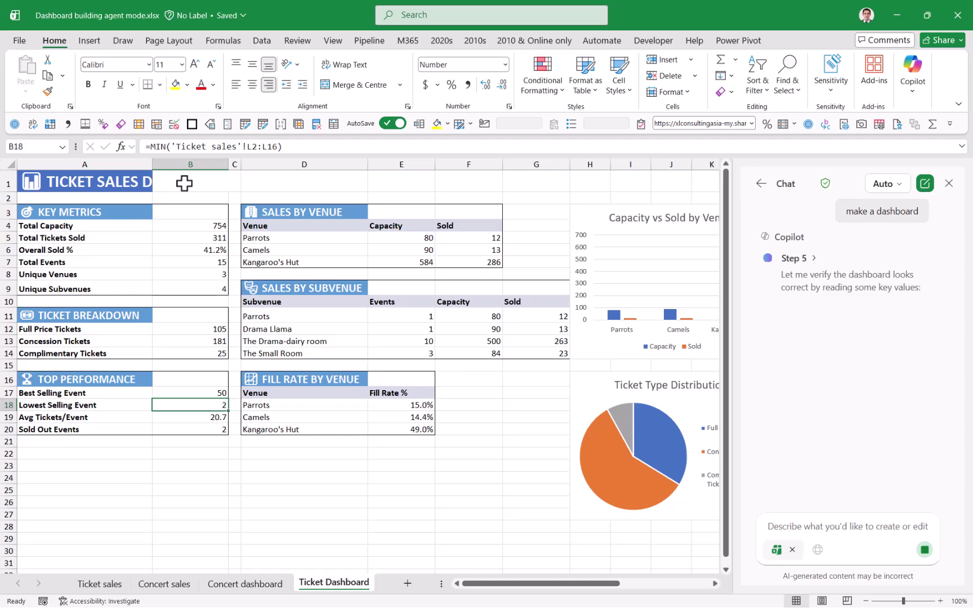
- Look through the tables and charts across the generated Ticket Dashboard sheet
{"action": "left_click_drag", "start_coordinate": [522, 584], "coordinate": [397, 559]}
{"action": "left_click_drag", "start_coordinate": [368, 164], "coordinate": [368, 169]}
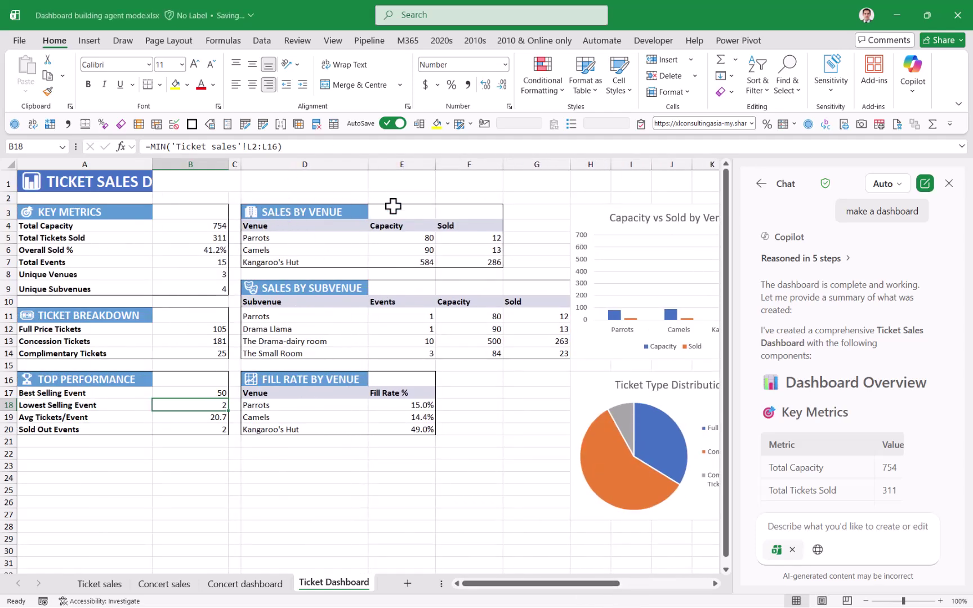
{"action": "left_click_drag", "start_coordinate": [585, 586], "coordinate": [693, 583]}
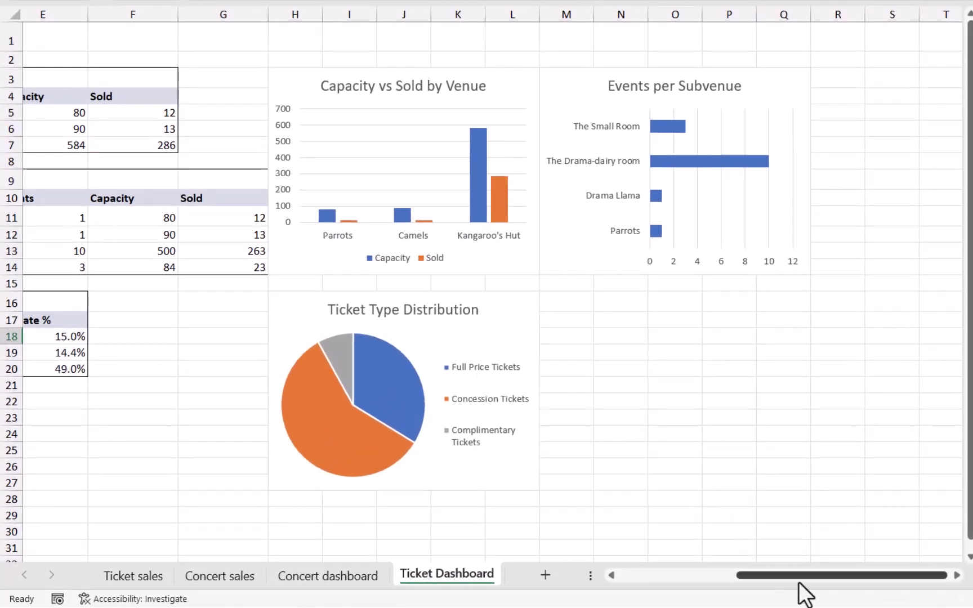
{"action": "left_click_drag", "start_coordinate": [799, 575], "coordinate": [658, 575]}
- Examine the capacity and the full, concession and complimentary sold-count columns on the Ticket sales sheet
{"action": "left_click", "coordinate": [139, 576]}
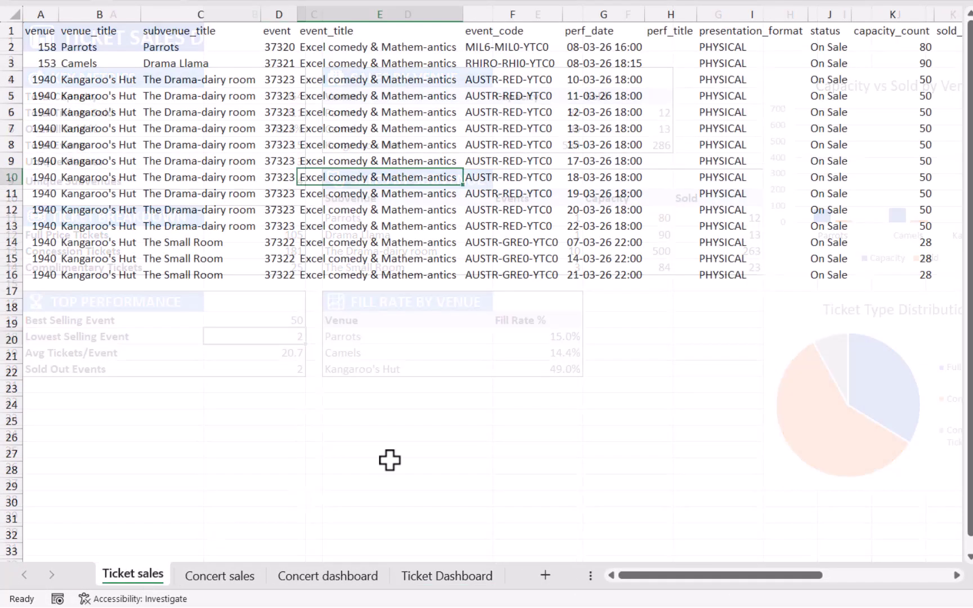
{"action": "left_click_drag", "start_coordinate": [923, 46], "coordinate": [952, 63]}
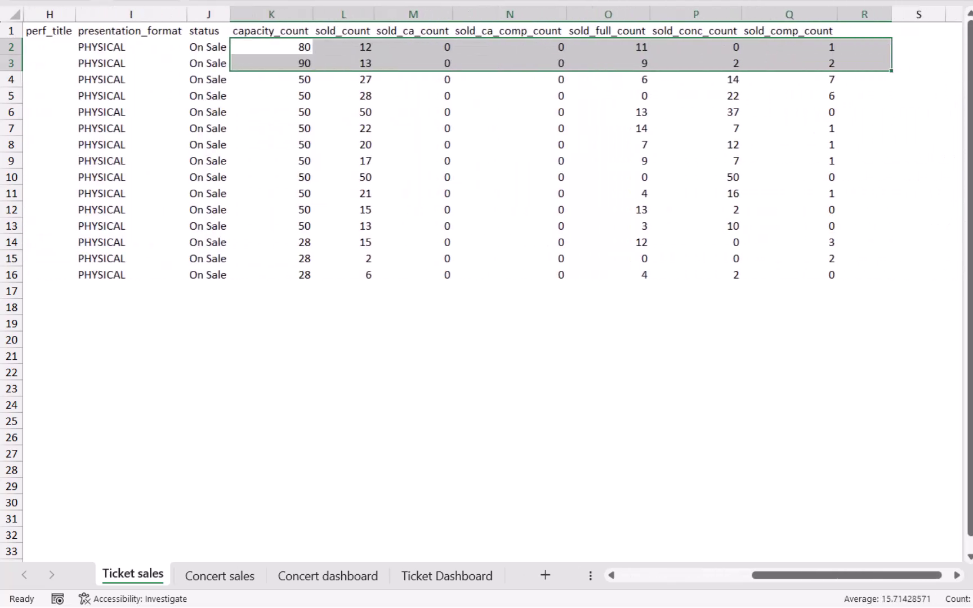
{"action": "left_click", "coordinate": [778, 29]}
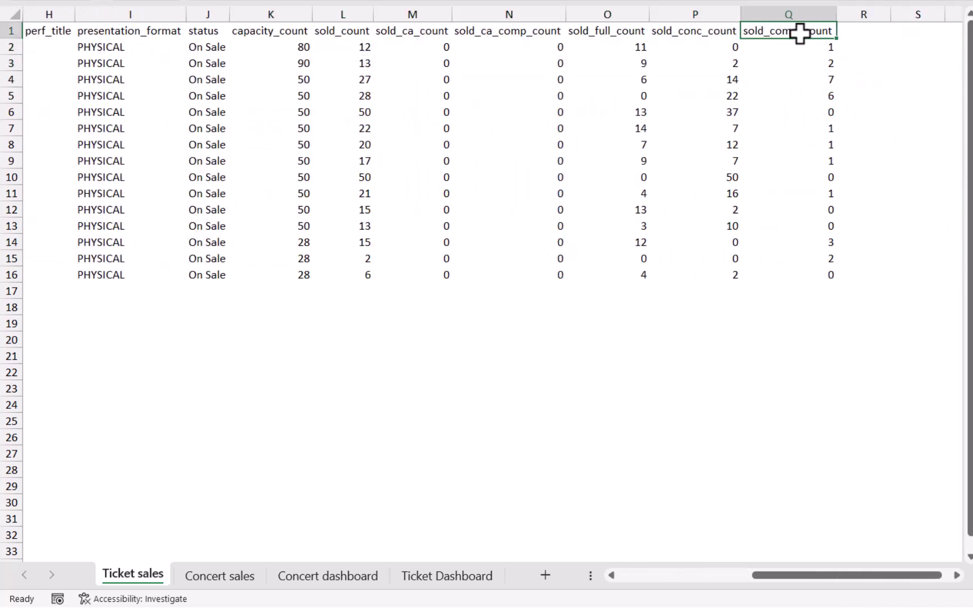
{"action": "left_click", "coordinate": [701, 31]}
{"action": "left_click", "coordinate": [593, 28]}
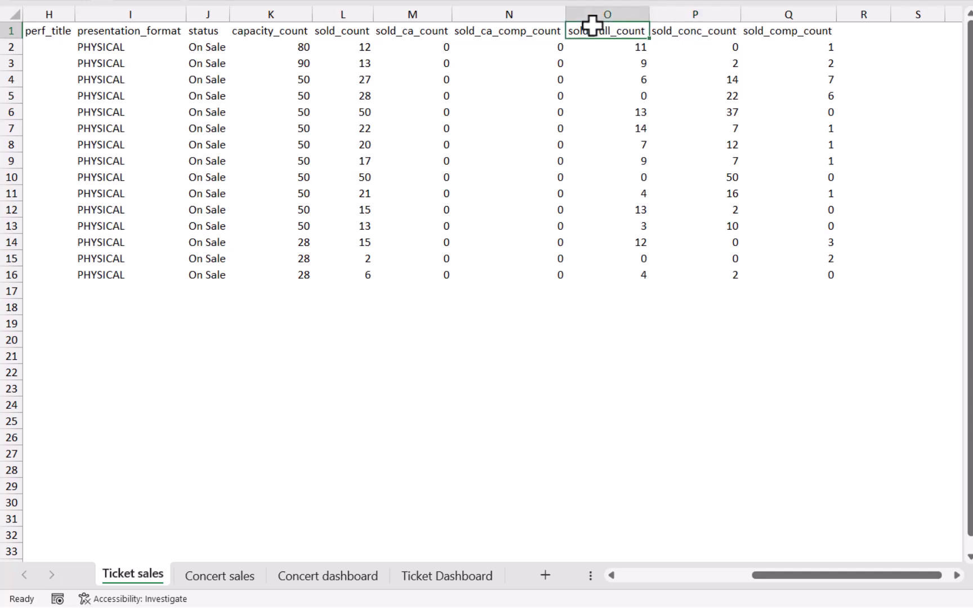
{"action": "left_click", "coordinate": [674, 27]}
{"action": "double_click", "coordinate": [680, 31]}
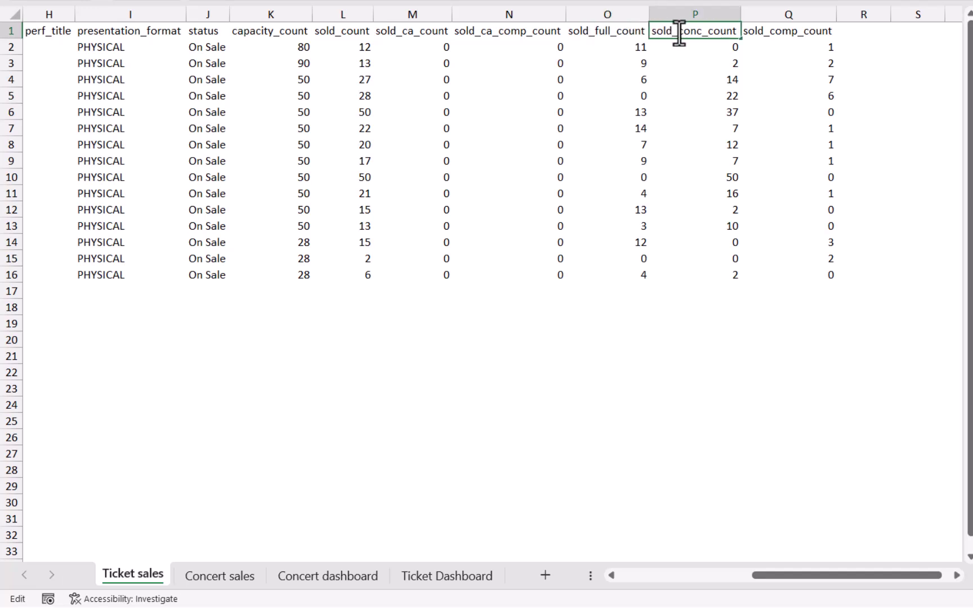
{"action": "left_click_drag", "start_coordinate": [679, 31], "coordinate": [700, 31]}
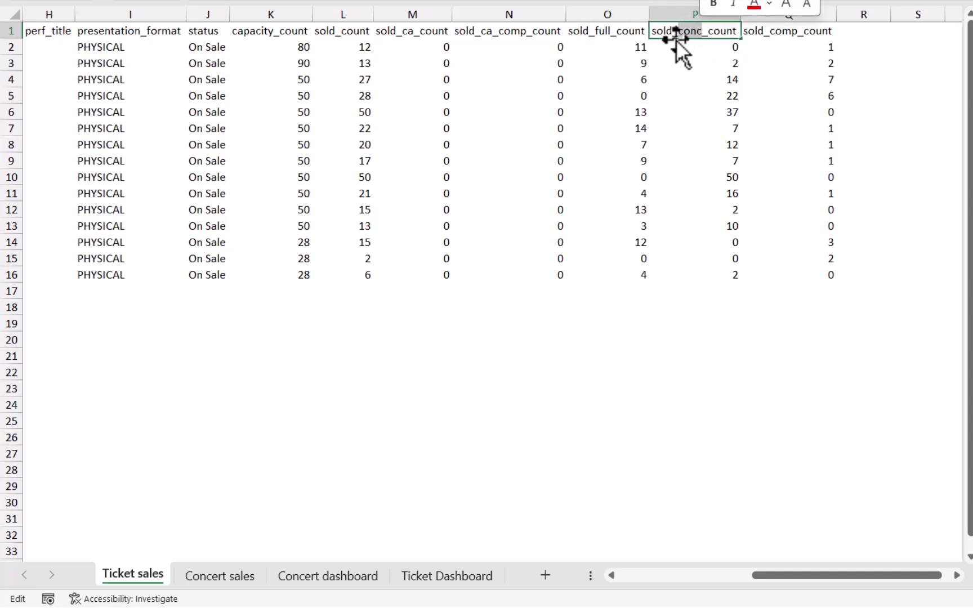
{"action": "left_click", "coordinate": [712, 133]}
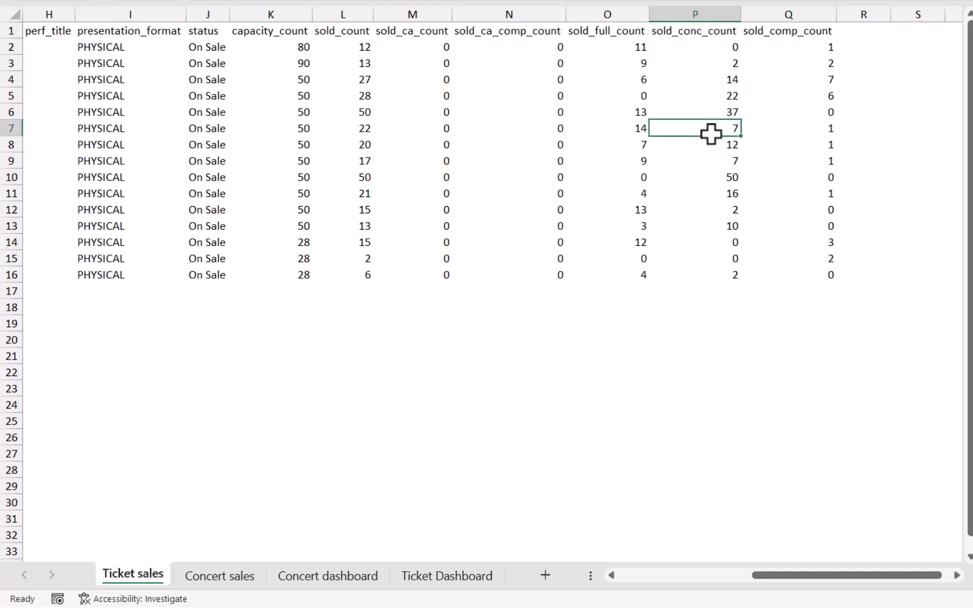
{"action": "left_click", "coordinate": [804, 34]}
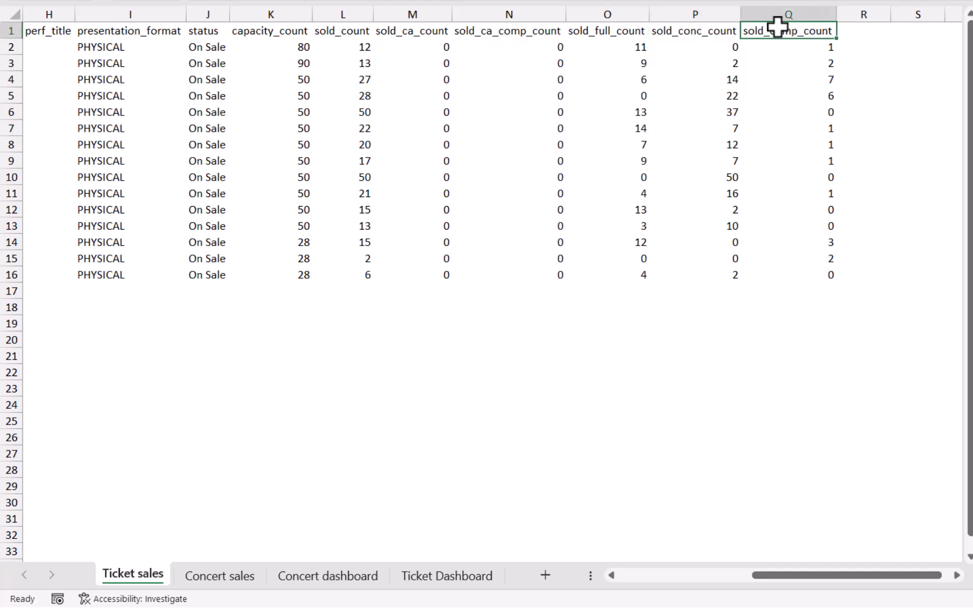
- Examine the Ticket Dashboard's layout, including its title row, chart area and section headings
{"action": "left_click", "coordinate": [442, 577]}
{"action": "left_click", "coordinate": [710, 379]}
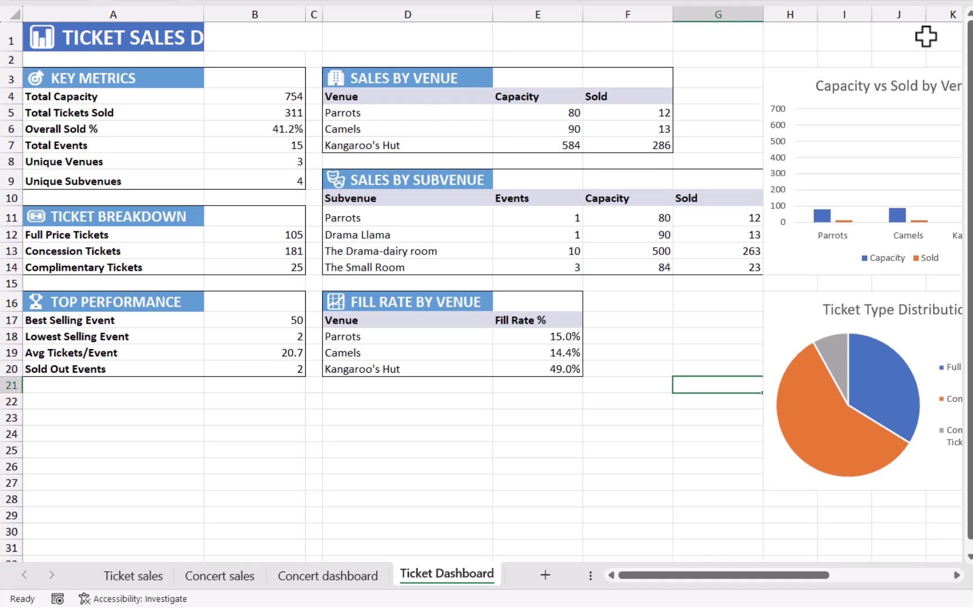
{"action": "left_click_drag", "start_coordinate": [924, 35], "coordinate": [874, 31]}
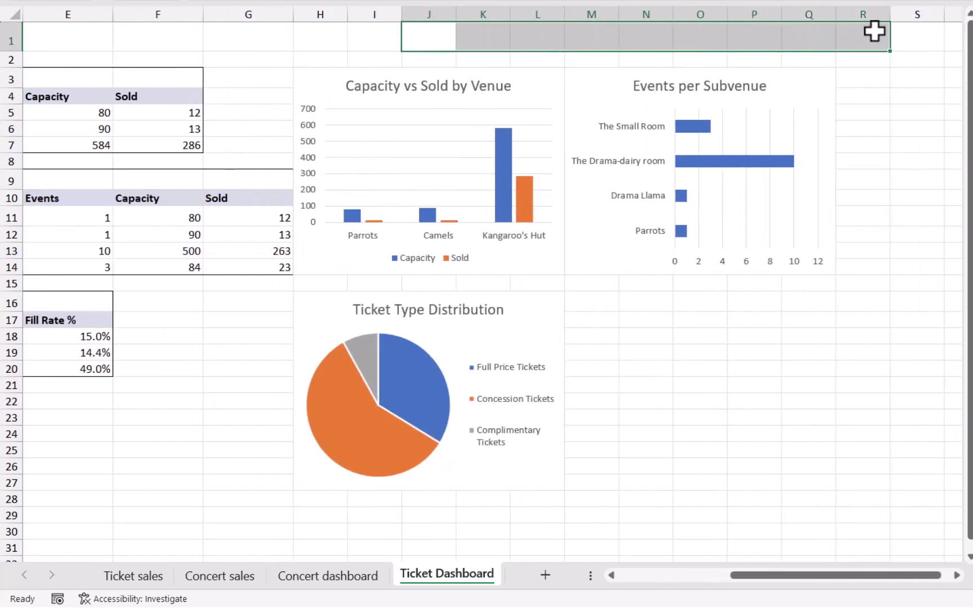
{"action": "left_click_drag", "start_coordinate": [681, 353], "coordinate": [10, 37]}
{"action": "left_click", "coordinate": [406, 472]}
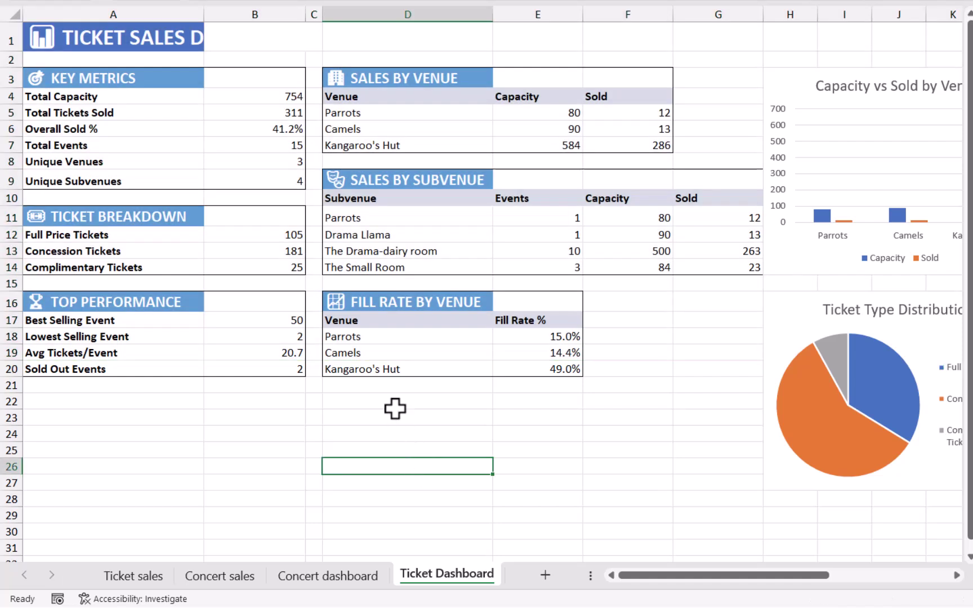
{"action": "left_click", "coordinate": [450, 303]}
{"action": "left_click", "coordinate": [166, 300]}
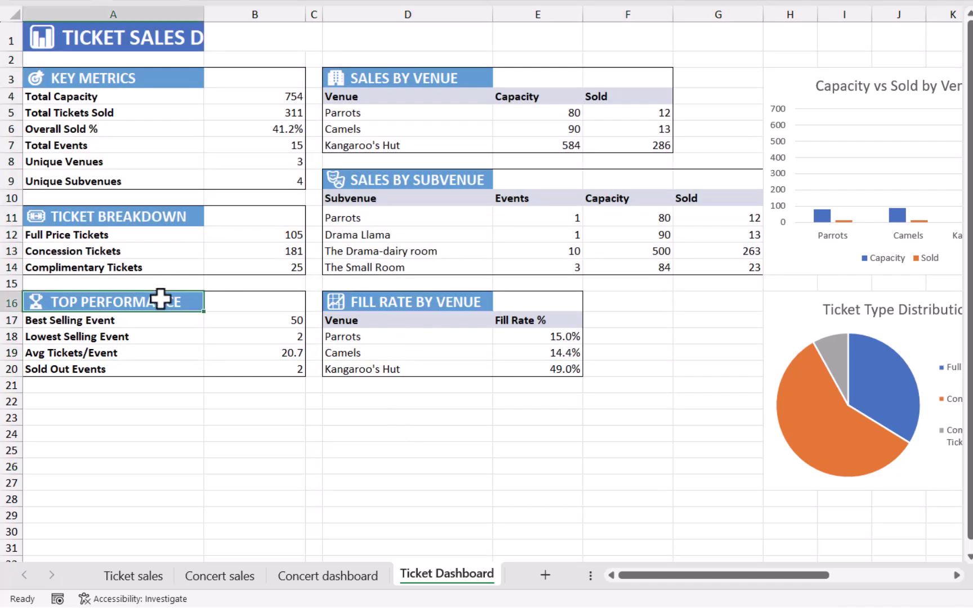
{"action": "left_click", "coordinate": [166, 217]}
{"action": "left_click", "coordinate": [178, 78]}
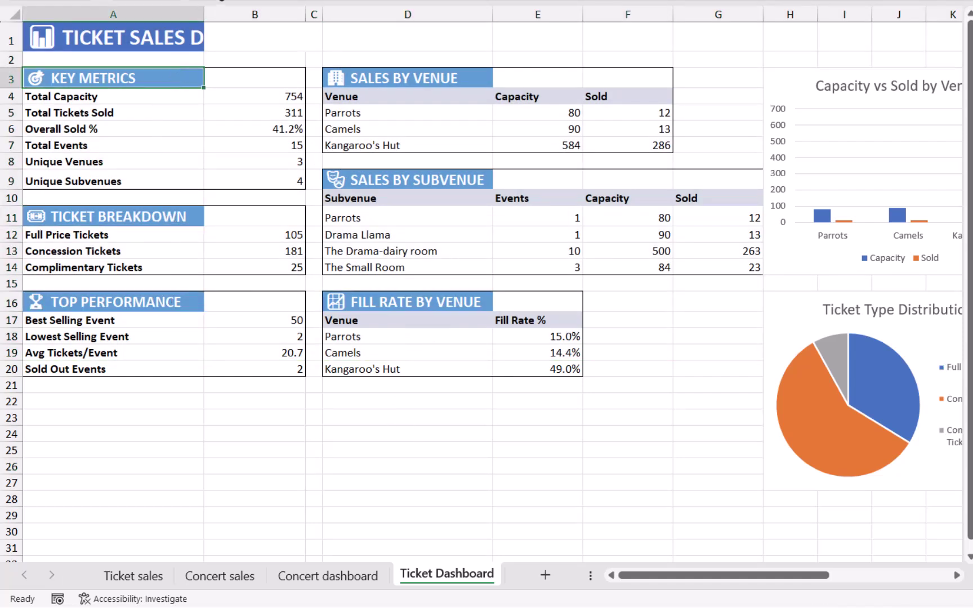
- Widen column A of the Ticket Dashboard until the full title "TICKET SALES DASHBOARD" fits
{"action": "left_click", "coordinate": [200, 35]}
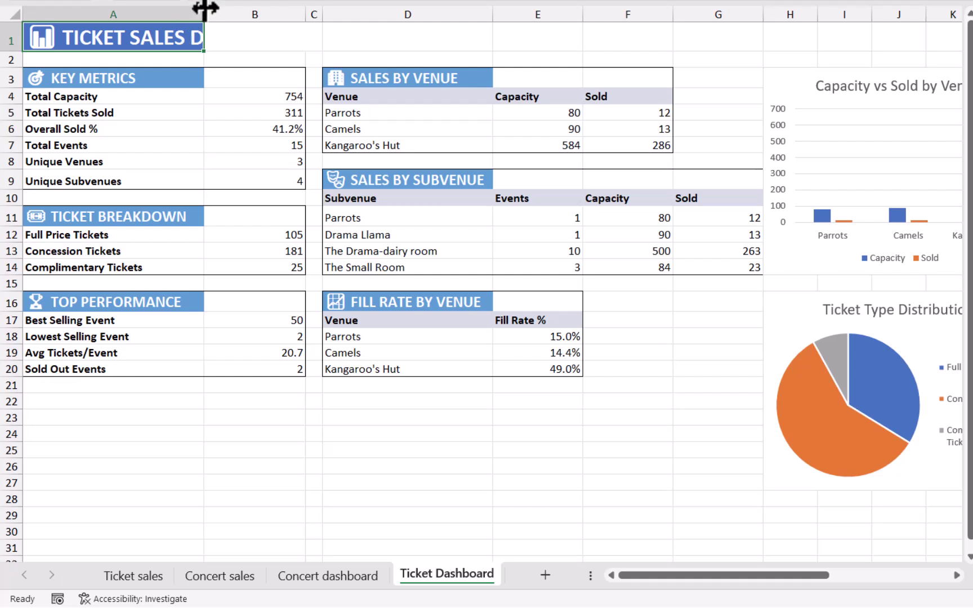
{"action": "left_click_drag", "start_coordinate": [204, 13], "coordinate": [320, 15]}
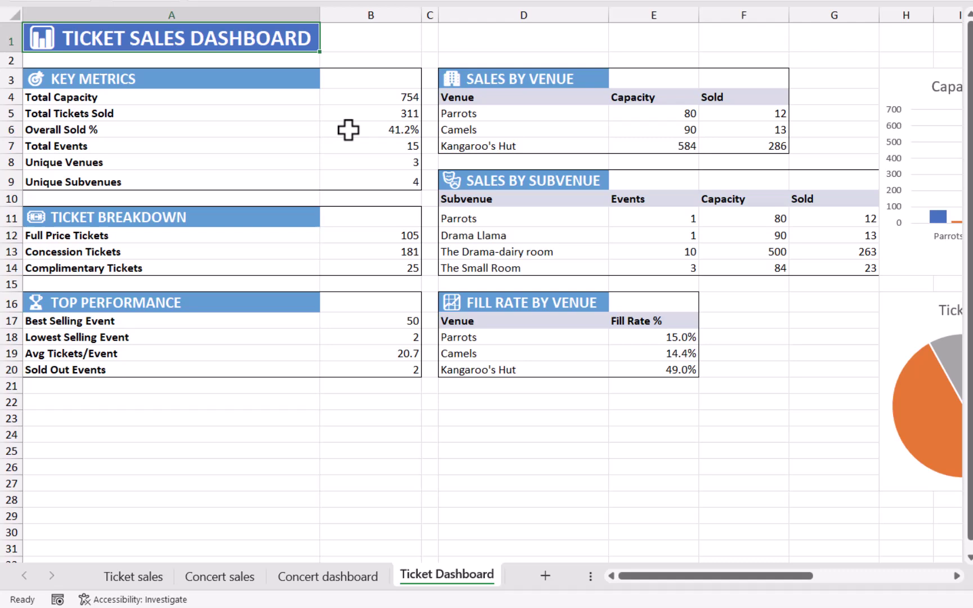
- Examine the formulas behind the Key Metrics, Ticket Breakdown and Fill Rate by Venue figures
{"action": "left_click", "coordinate": [367, 115]}
{"action": "left_click", "coordinate": [372, 130]}
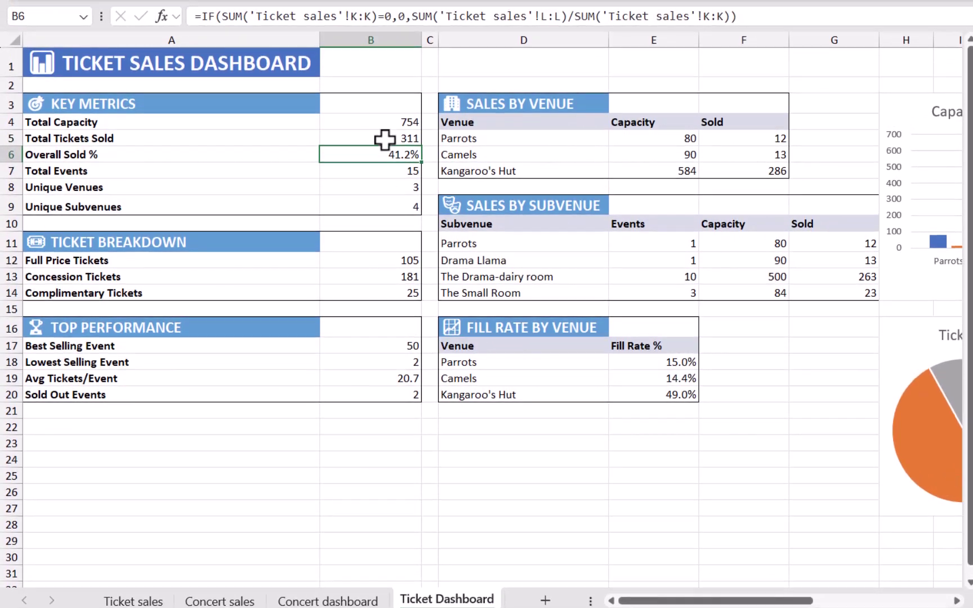
{"action": "left_click", "coordinate": [387, 122]}
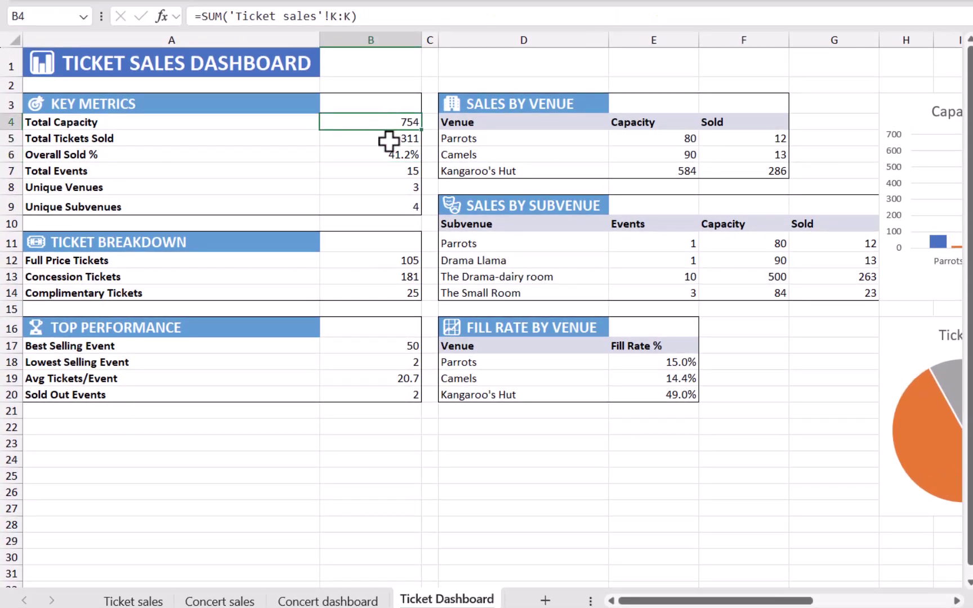
{"action": "left_click", "coordinate": [387, 154]}
{"action": "left_click", "coordinate": [387, 170]}
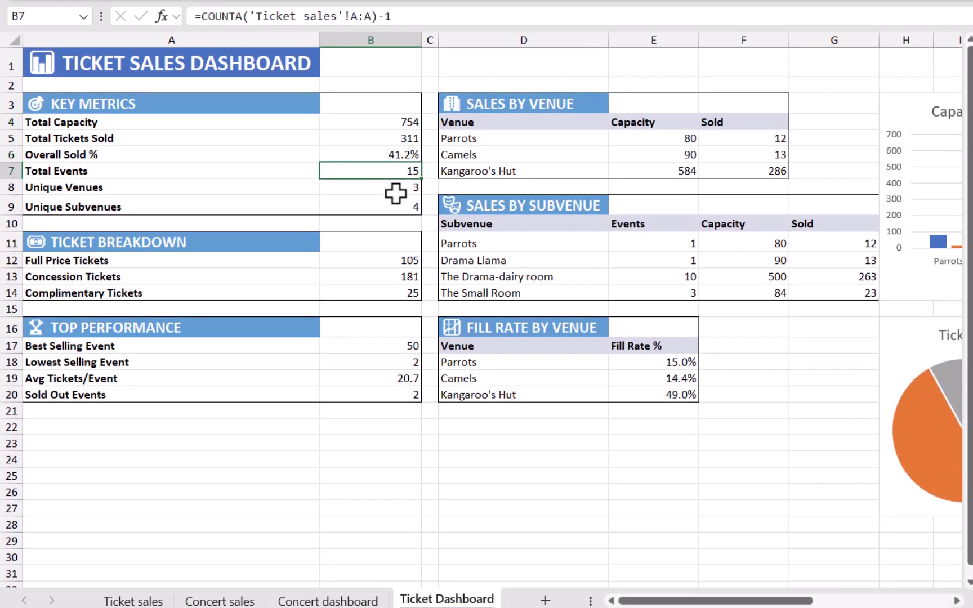
{"action": "left_click", "coordinate": [396, 189]}
{"action": "left_click", "coordinate": [397, 205]}
{"action": "left_click", "coordinate": [401, 276]}
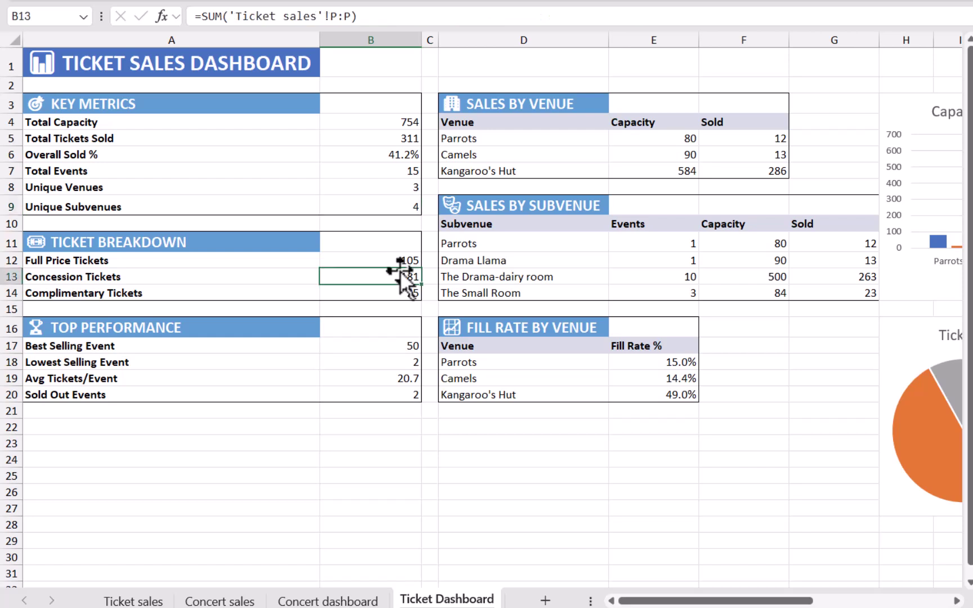
{"action": "left_click", "coordinate": [402, 256]}
{"action": "left_click", "coordinate": [406, 290]}
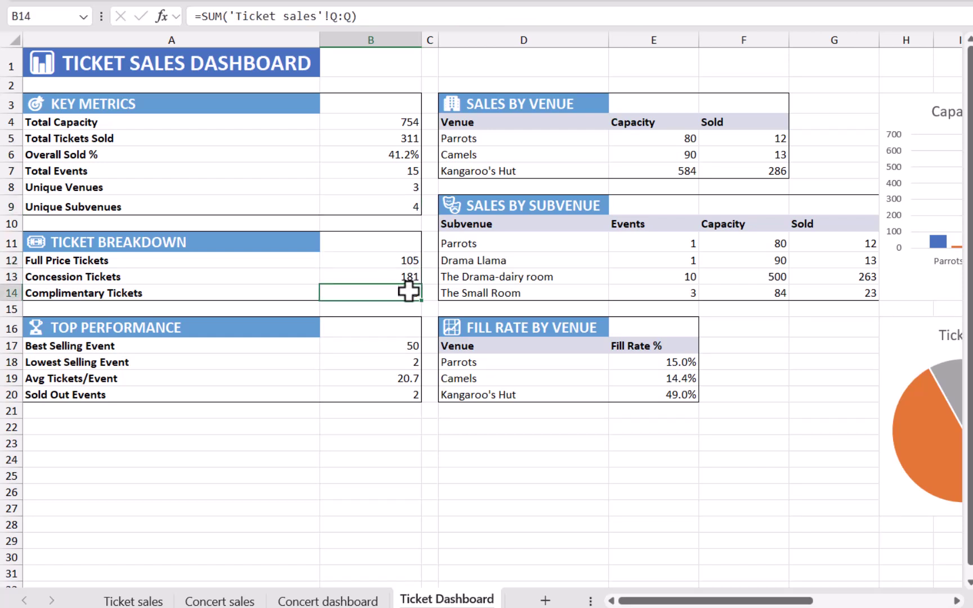
{"action": "left_click", "coordinate": [679, 360]}
{"action": "left_click", "coordinate": [680, 376]}
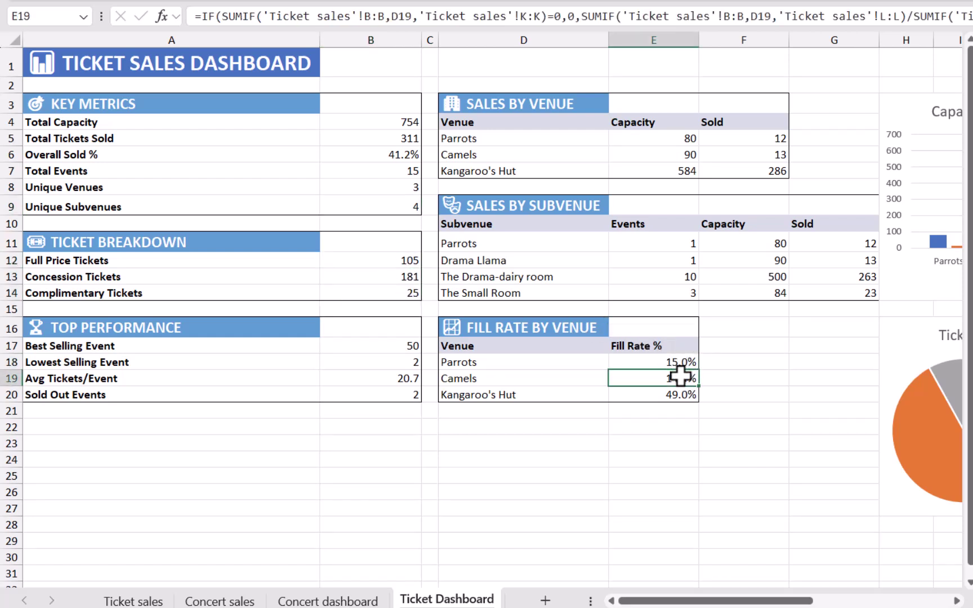
{"action": "left_click", "coordinate": [690, 395]}
{"action": "left_click", "coordinate": [690, 378]}
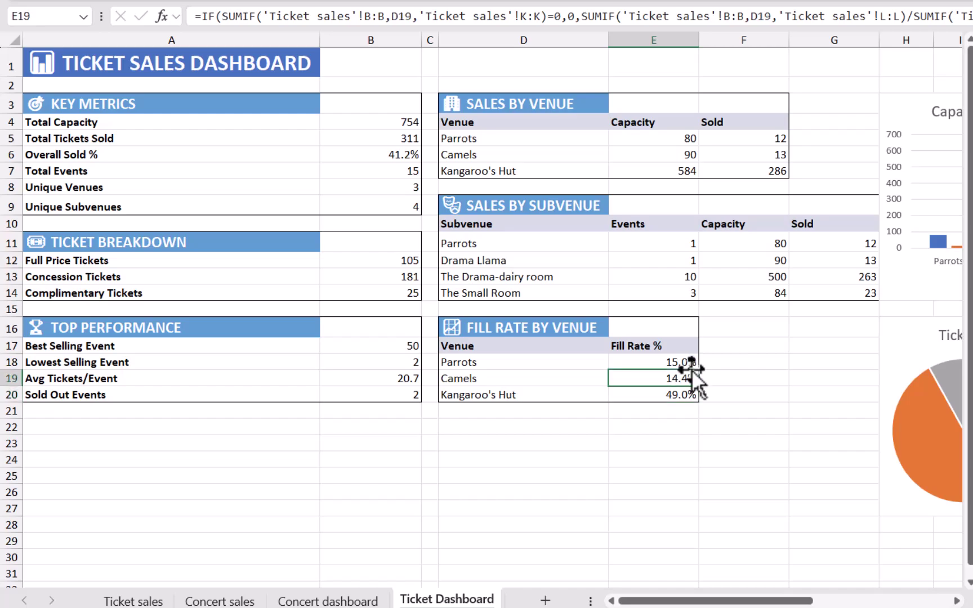
{"action": "left_click", "coordinate": [685, 363]}
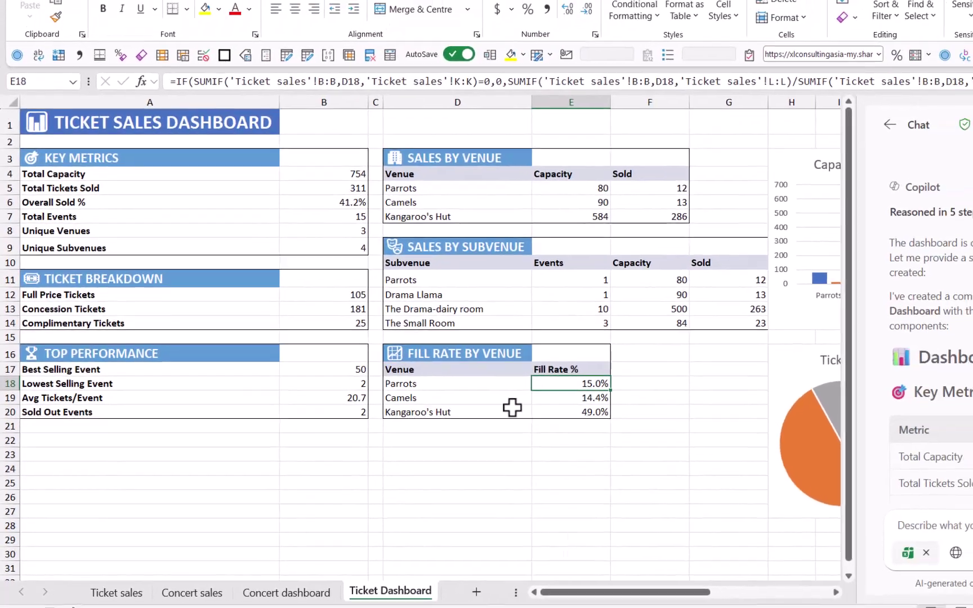
- Ask Copilot "can you add the details of the changes you made below?" to document the Ticket Dashboard
{"action": "scroll", "coordinate": [882, 424], "scroll_direction": "down", "scroll_amount": 15}
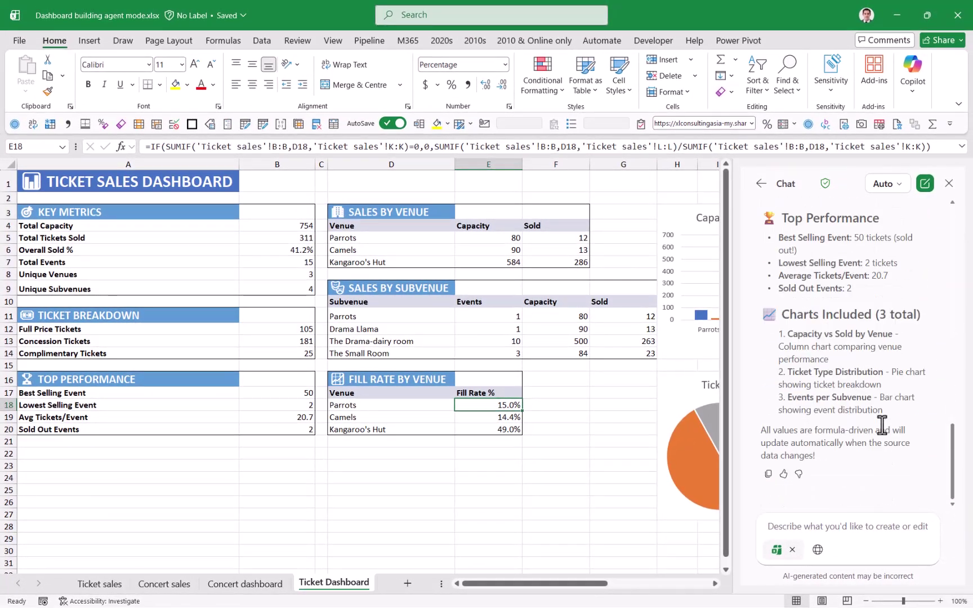
{"action": "left_click", "coordinate": [829, 527]}
{"action": "type", "text": "can you add the details"}
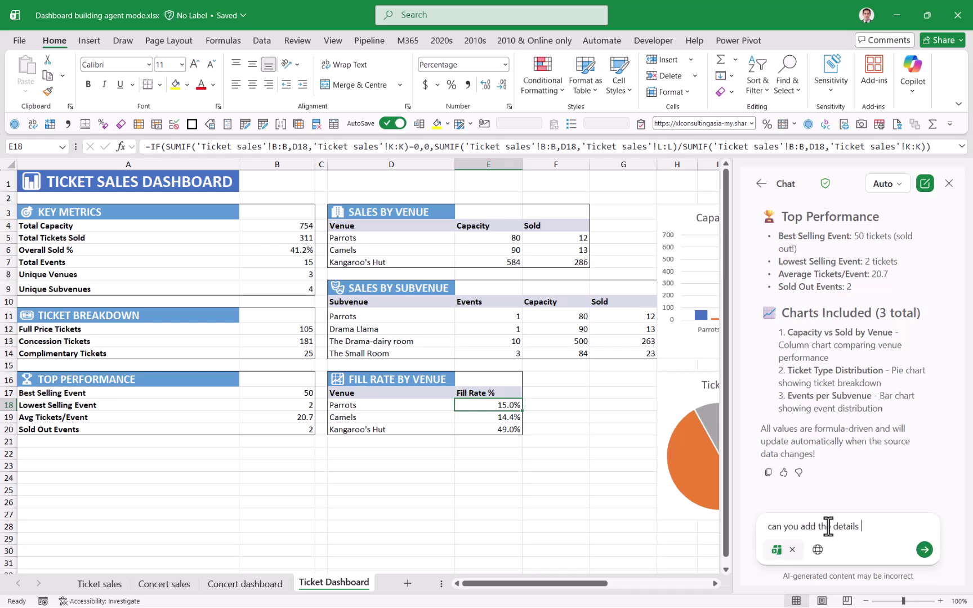
{"action": "type", "text": " of the changes yo"}
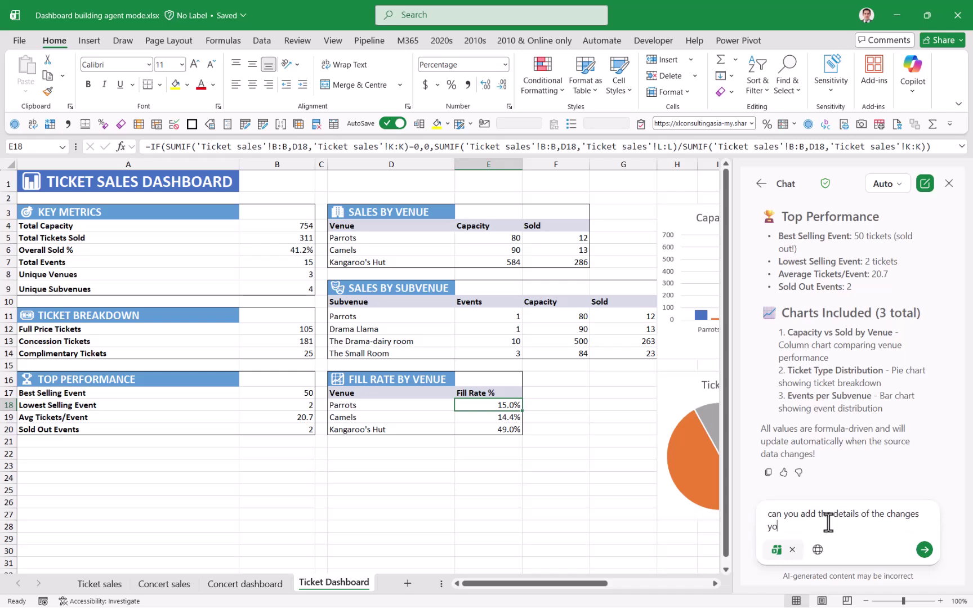
{"action": "type", "text": "u made below?"}
{"action": "key", "text": "Return"}
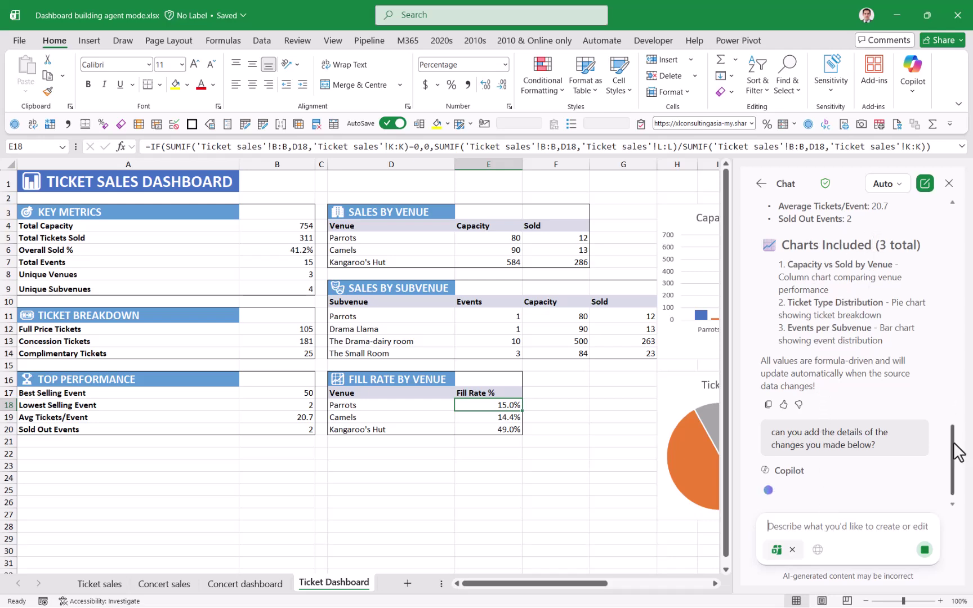
- Review the documentation Copilot added below the Ticket Dashboard and its summary in the chat
{"action": "mouse_move", "coordinate": [955, 449]}
{"action": "left_mouse_down"}
{"action": "mouse_move", "coordinate": [953, 349]}
{"action": "mouse_move", "coordinate": [953, 453]}
{"action": "left_mouse_up"}
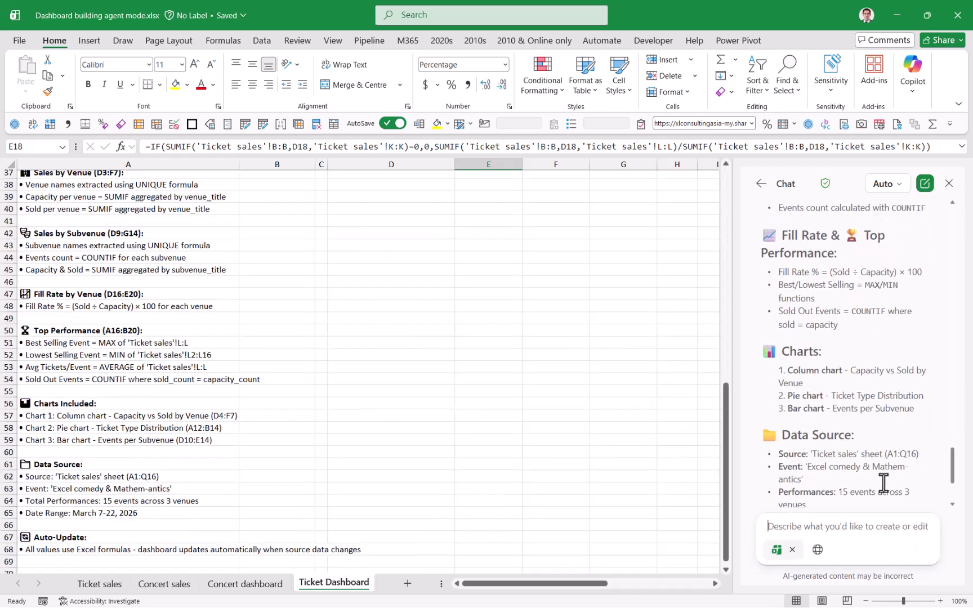
{"action": "scroll", "coordinate": [247, 491], "scroll_direction": "down", "scroll_amount": 3}
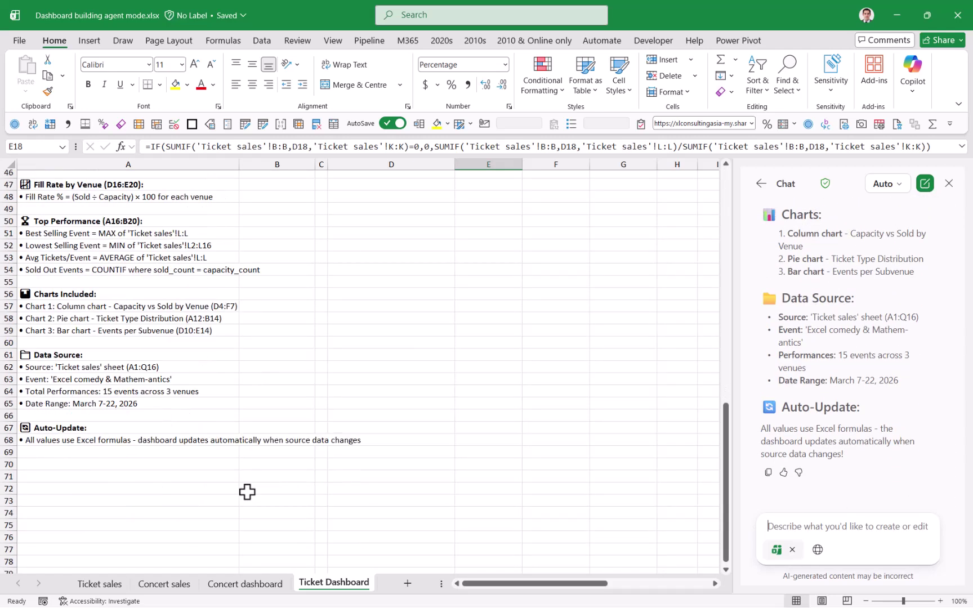
{"action": "scroll", "coordinate": [254, 360], "scroll_direction": "up", "scroll_amount": 5}
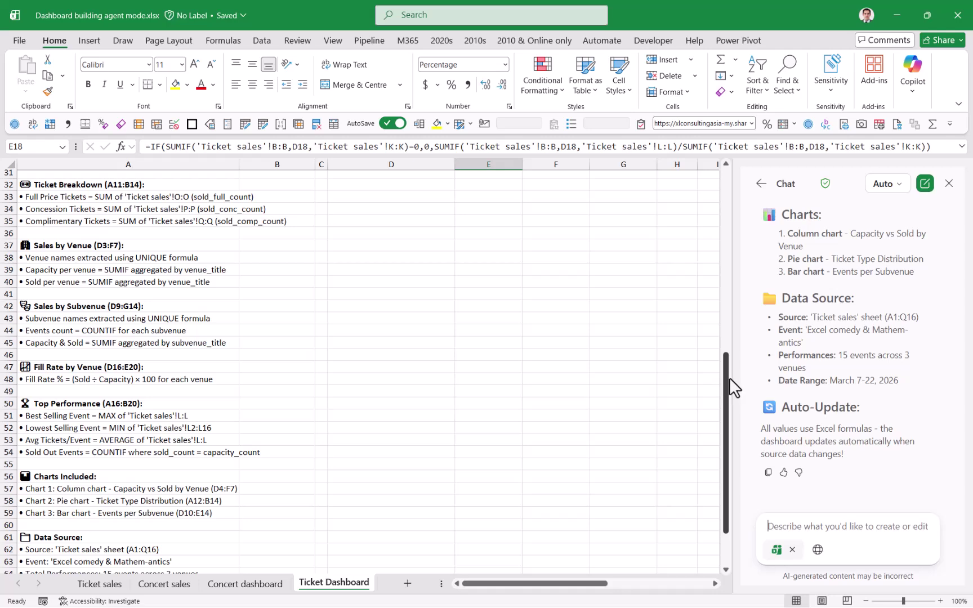
{"action": "left_click_drag", "start_coordinate": [728, 377], "coordinate": [719, 124]}
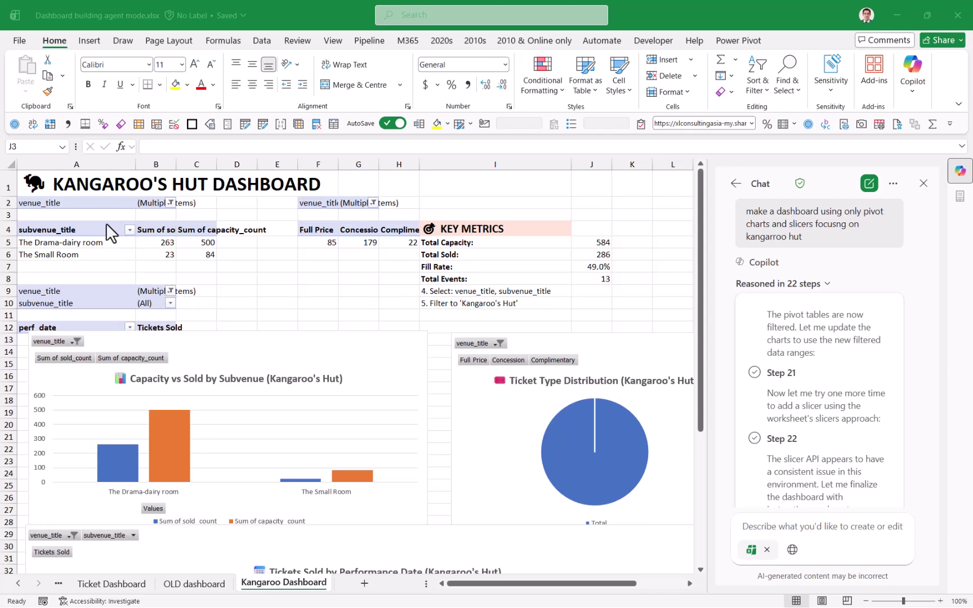
- Examine the Kangaroo Dashboard's title, the notes under Key Metrics and the venue_title filter of the subvenue pivot table
{"action": "left_click", "coordinate": [356, 343]}
{"action": "left_click", "coordinate": [509, 288]}
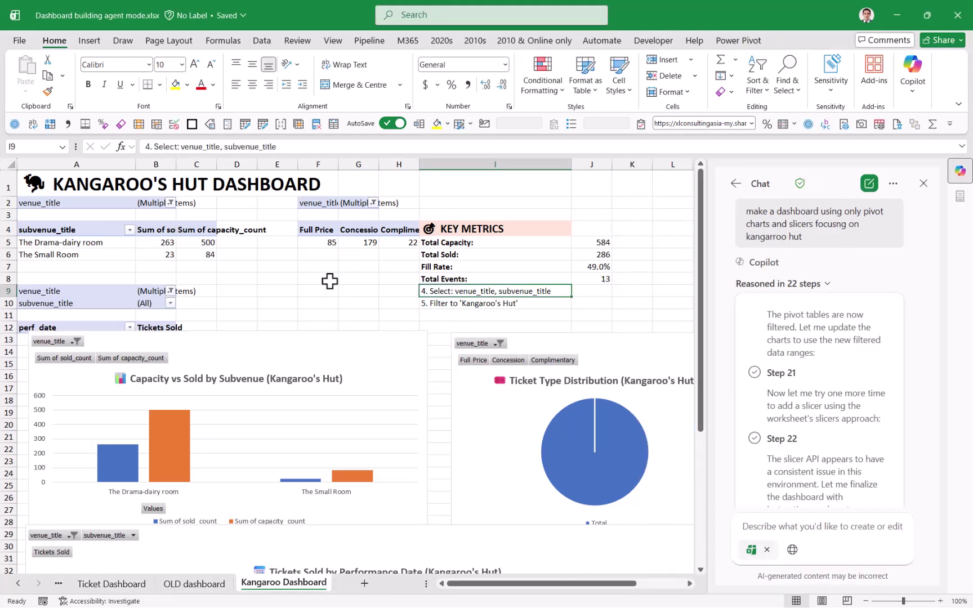
{"action": "left_click", "coordinate": [75, 182]}
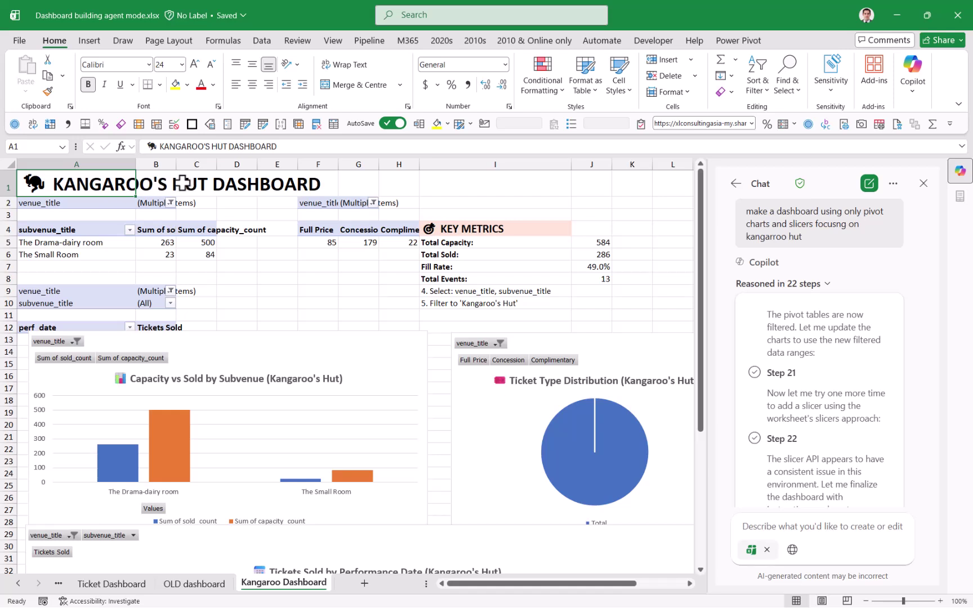
{"action": "left_click", "coordinate": [171, 203]}
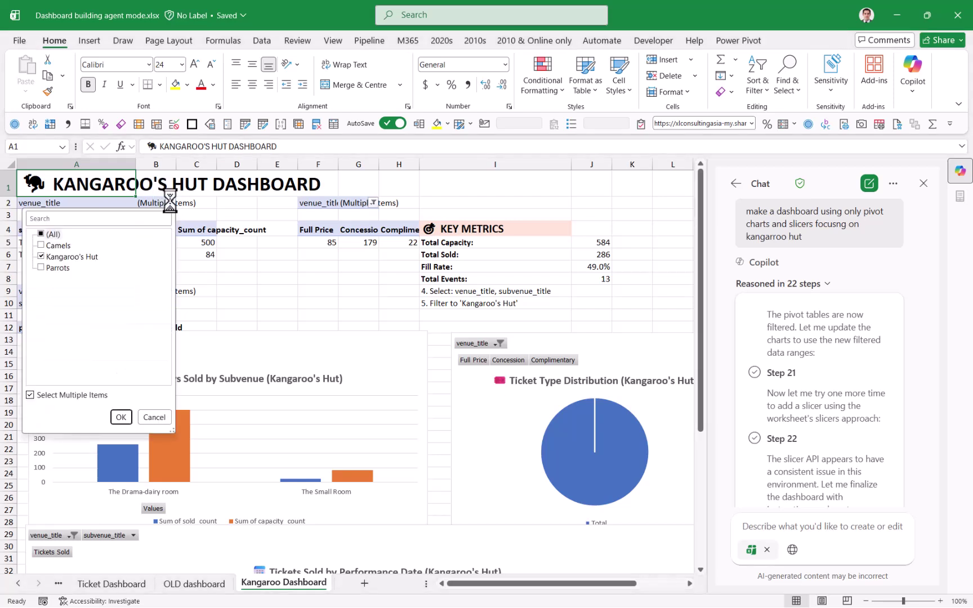
{"action": "key", "text": "Escape"}
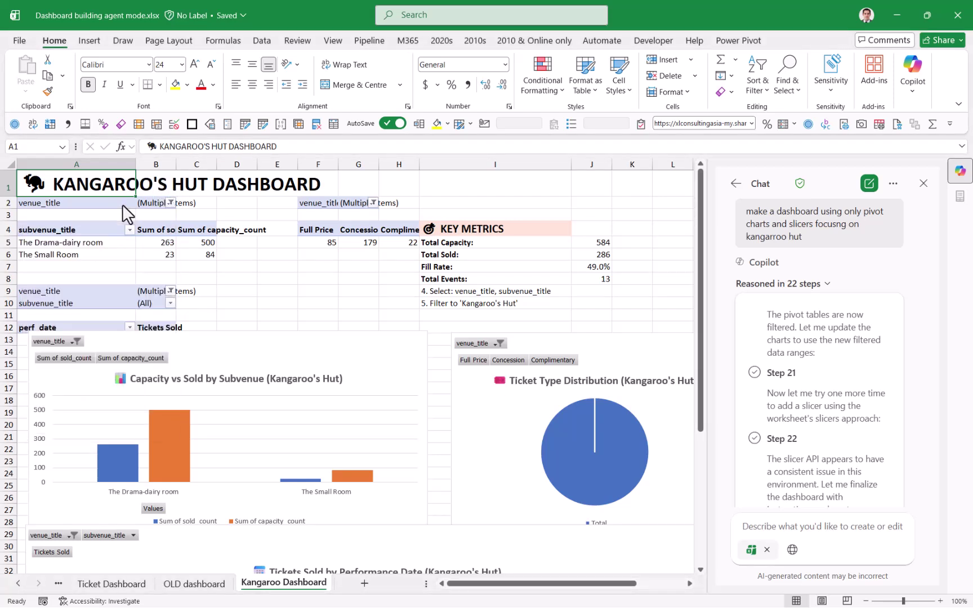
- Move the Capacity vs Sold by Subvenue chart clear of the perf_date pivot table
{"action": "left_click", "coordinate": [365, 305]}
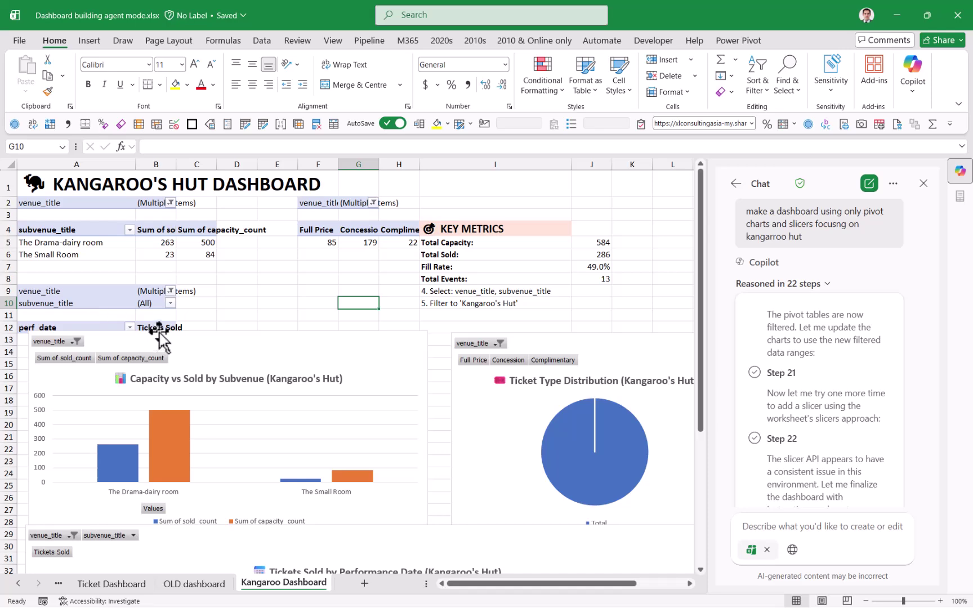
{"action": "left_click_drag", "start_coordinate": [169, 337], "coordinate": [223, 371]}
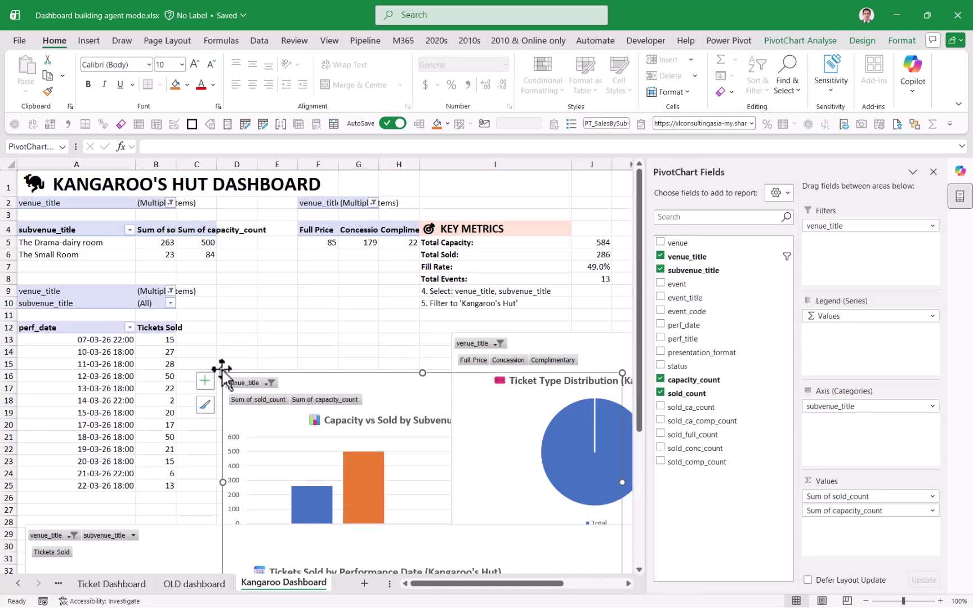
- Try adding a slicer for the venue field to the perf_date pivot table, and delete the slicer
{"action": "left_click", "coordinate": [103, 359]}
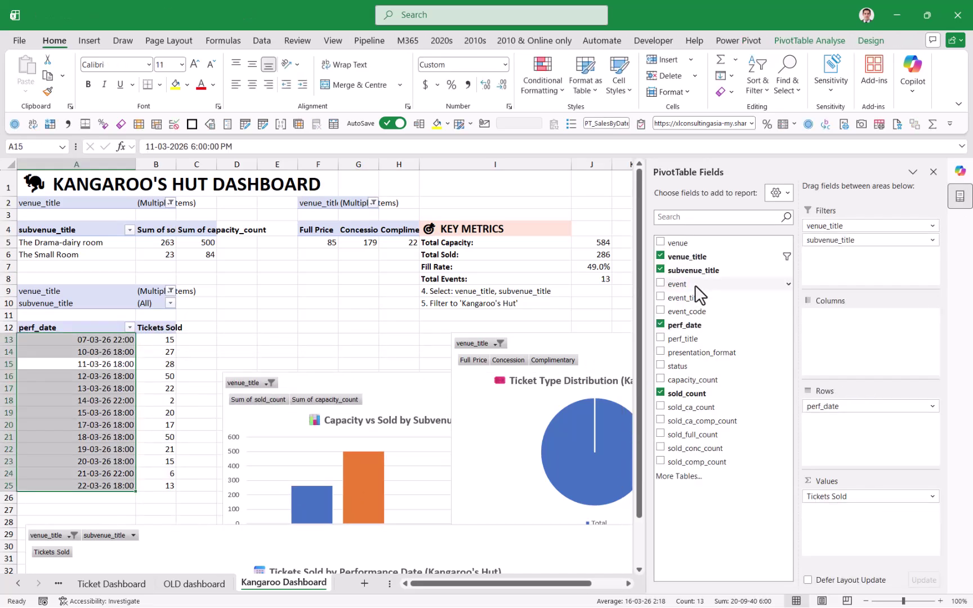
{"action": "right_click", "coordinate": [688, 246]}
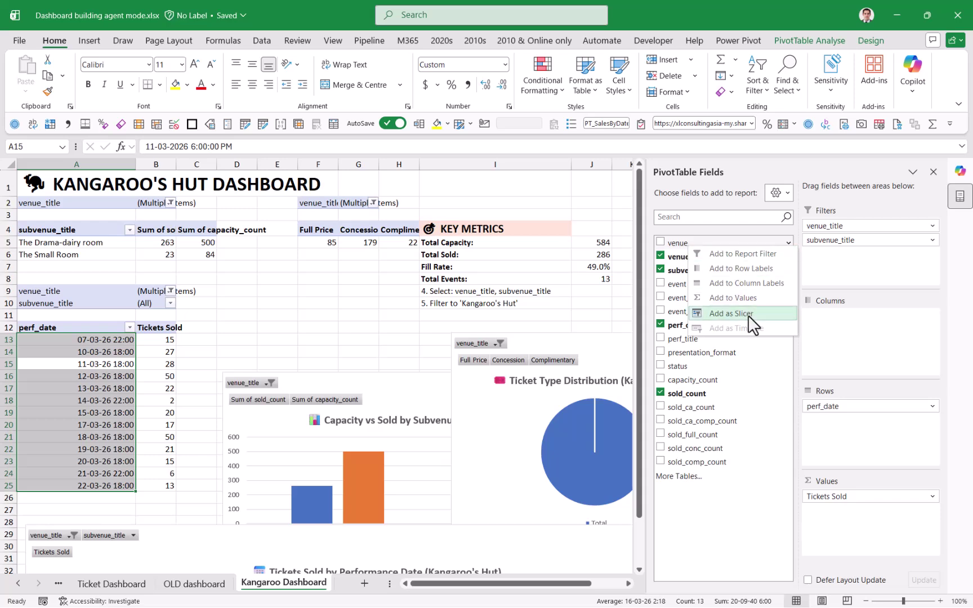
{"action": "left_click", "coordinate": [746, 314]}
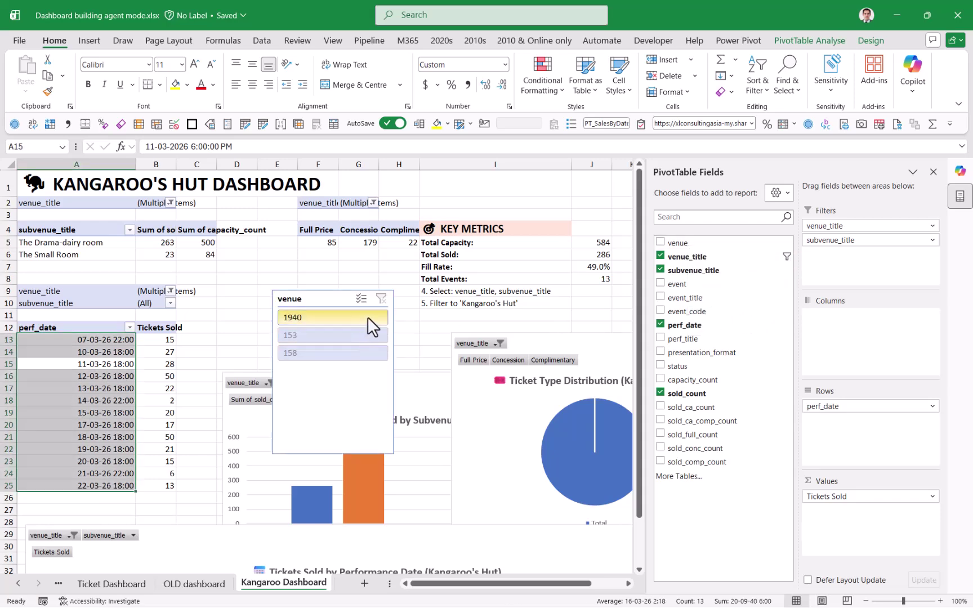
{"action": "left_click", "coordinate": [322, 298]}
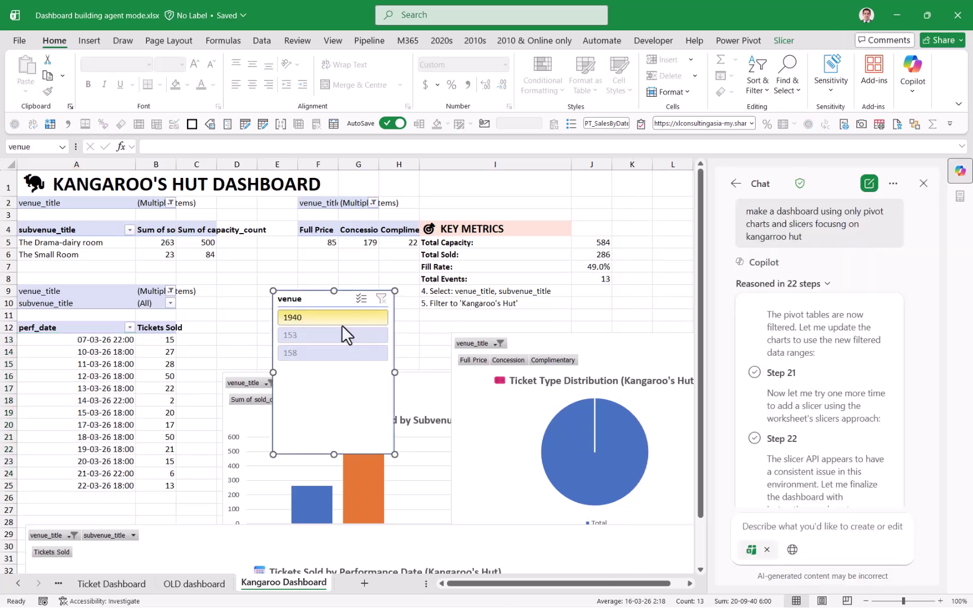
{"action": "key", "text": "Delete"}
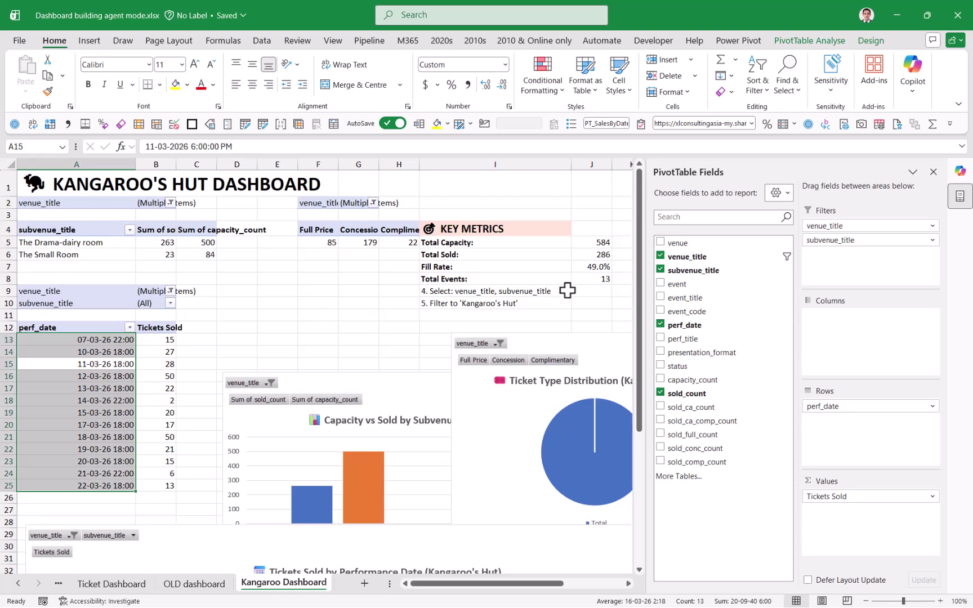
- Read through Copilot's reasoning steps for the Kangaroo's Hut dashboard, focusing on how it handled slicers
{"action": "left_click", "coordinate": [960, 170]}
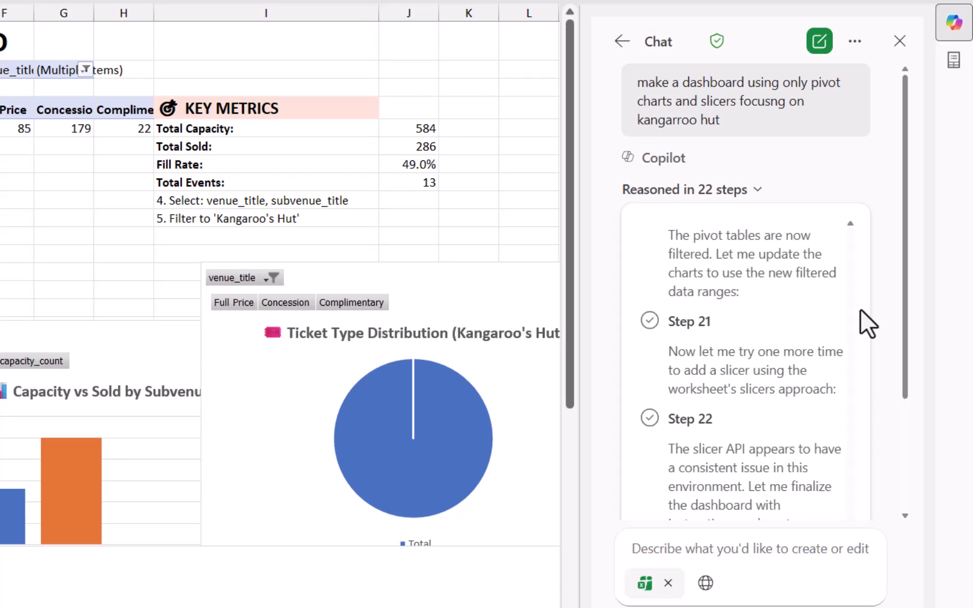
{"action": "scroll", "coordinate": [853, 366], "scroll_direction": "down", "scroll_amount": 2}
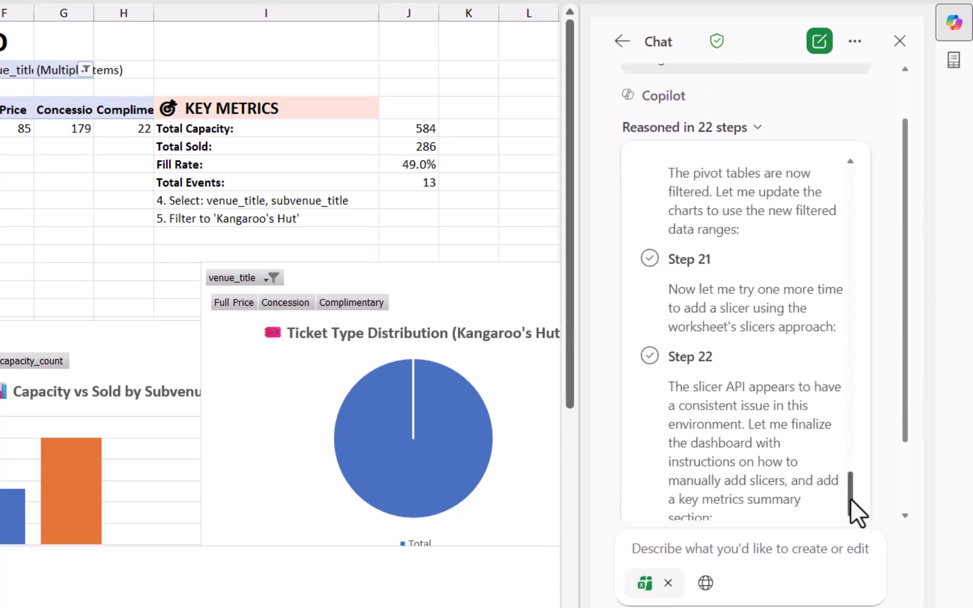
{"action": "left_click_drag", "start_coordinate": [851, 499], "coordinate": [861, 182]}
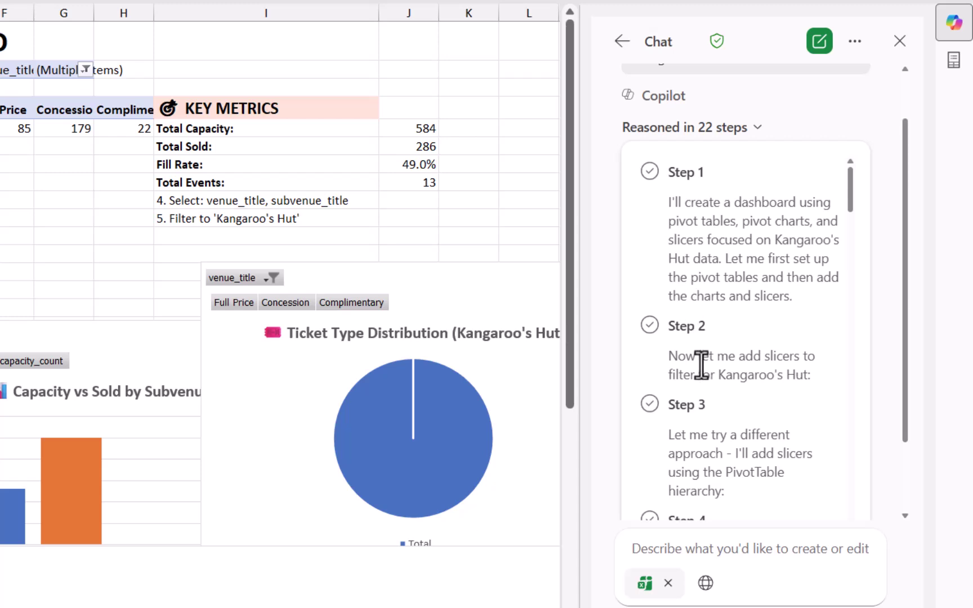
{"action": "scroll", "coordinate": [683, 372], "scroll_direction": "down", "scroll_amount": 2}
{"action": "scroll", "coordinate": [701, 369], "scroll_direction": "down", "scroll_amount": 9}
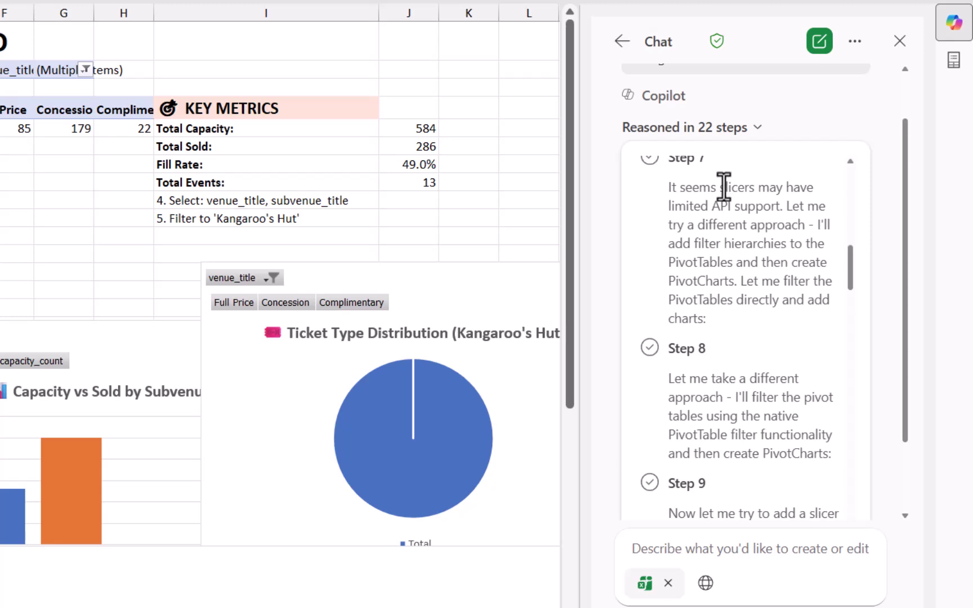
{"action": "left_click_drag", "start_coordinate": [721, 189], "coordinate": [768, 208]}
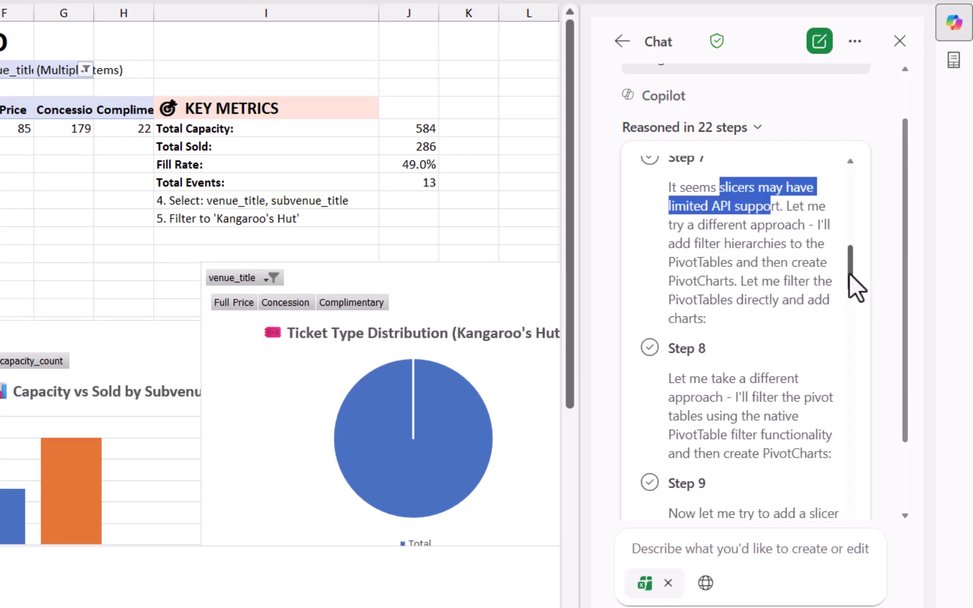
{"action": "left_click_drag", "start_coordinate": [849, 273], "coordinate": [814, 361]}
{"action": "scroll", "coordinate": [813, 360], "scroll_direction": "down", "scroll_amount": 5}
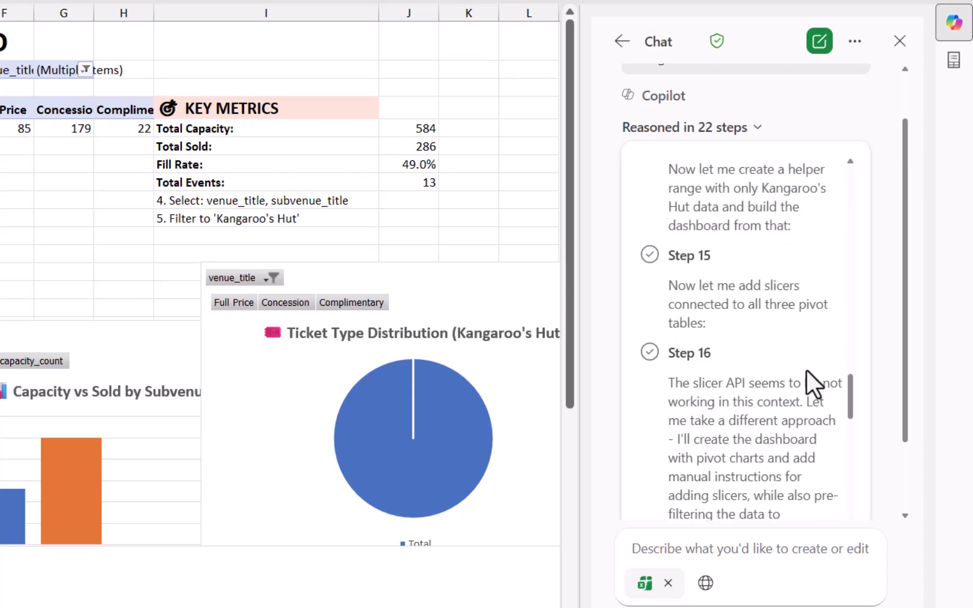
{"action": "scroll", "coordinate": [813, 417], "scroll_direction": "down", "scroll_amount": 10}
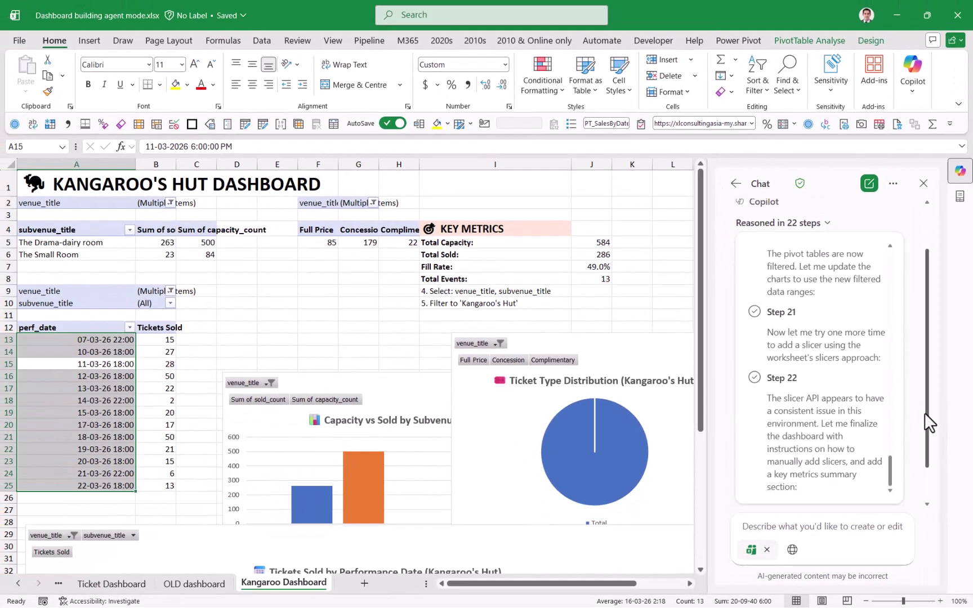
{"action": "scroll", "coordinate": [920, 414], "scroll_direction": "down", "scroll_amount": 2}
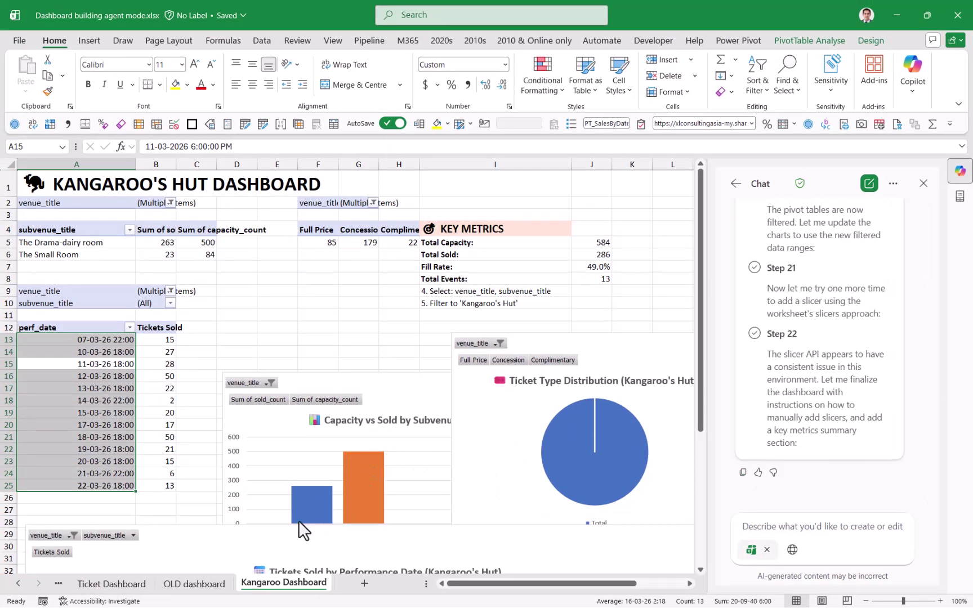
- Return to the Ticket Dashboard sheet
{"action": "left_click", "coordinate": [116, 586]}
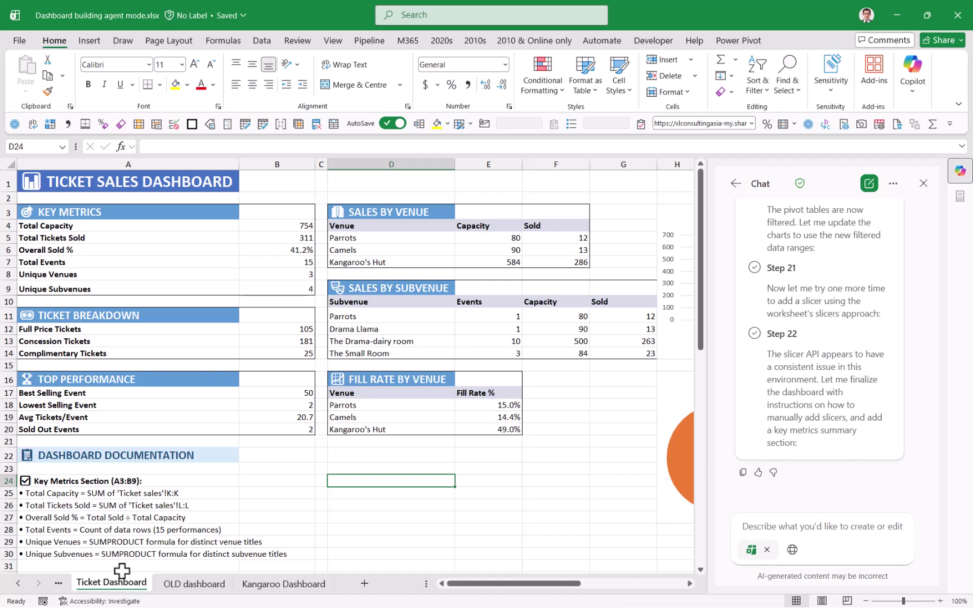
{"action": "left_click", "coordinate": [542, 482]}
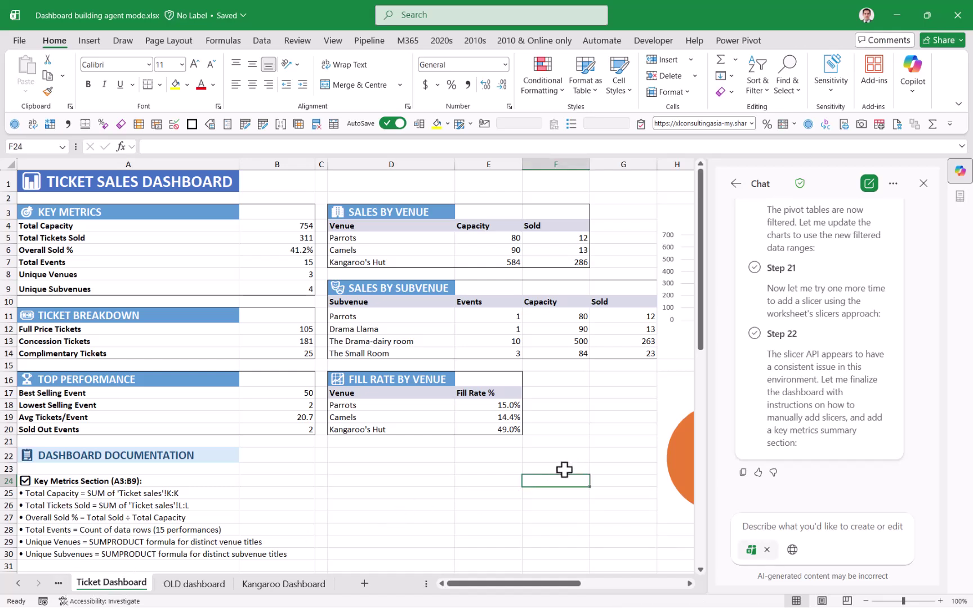
{"action": "key", "text": "Left"}
{"action": "key", "text": "Up"}
{"action": "key", "text": "Up"}
{"action": "key", "text": "Up"}
{"action": "key", "text": "Up"}
{"action": "key", "text": "Up"}
{"action": "key", "text": "Up"}
{"action": "key", "text": "Right"}
{"action": "key", "text": "Down"}
{"action": "key", "text": "Down"}
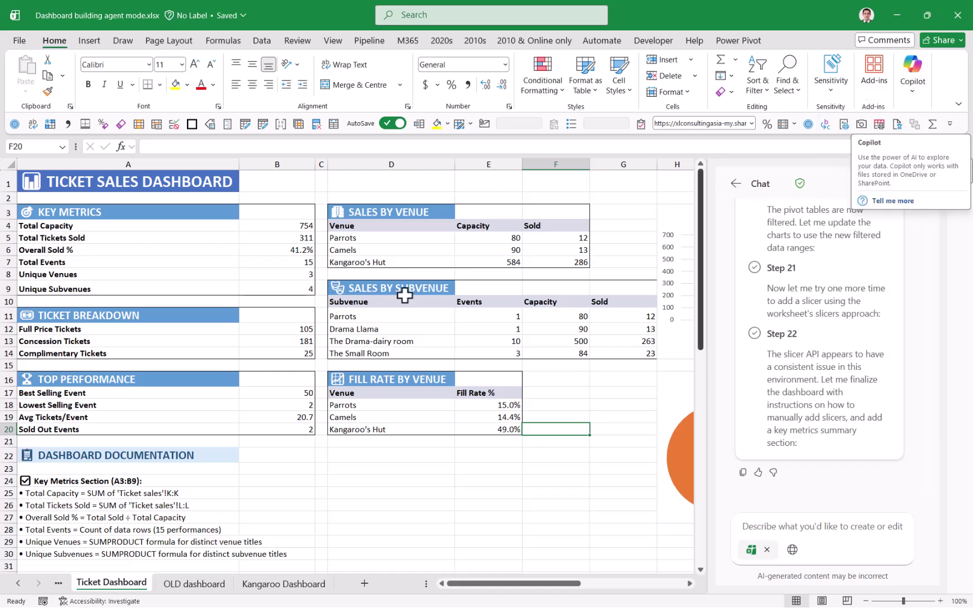
{"action": "left_click", "coordinate": [265, 39]}
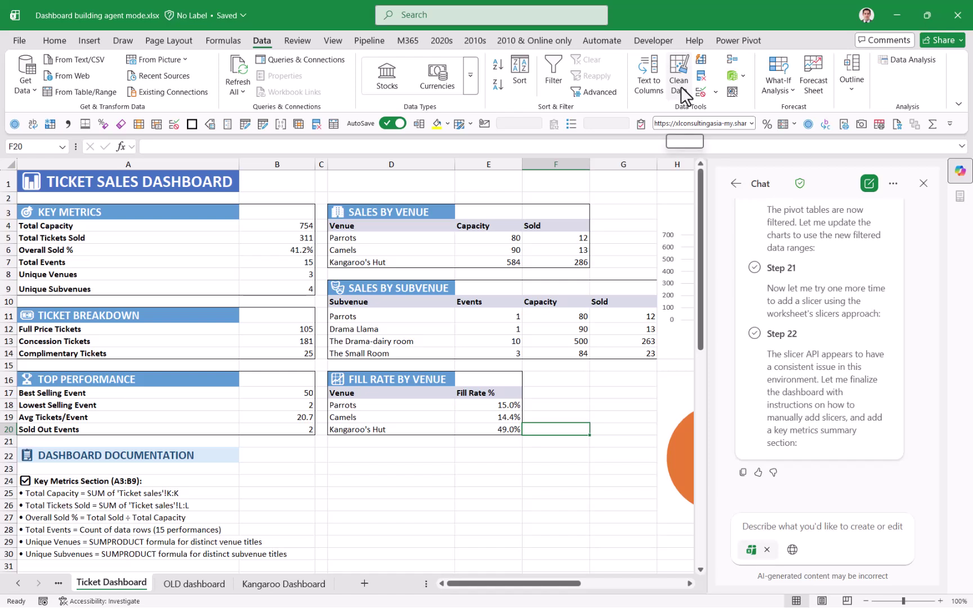
{"action": "left_click", "coordinate": [634, 189]}
{"action": "left_click", "coordinate": [630, 197]}
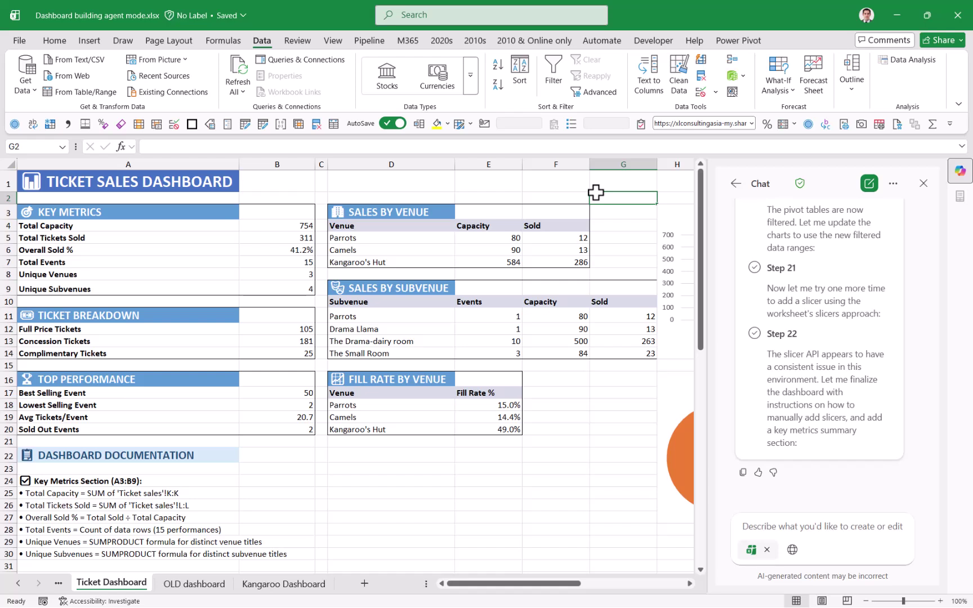
{"action": "left_click", "coordinate": [608, 393]}
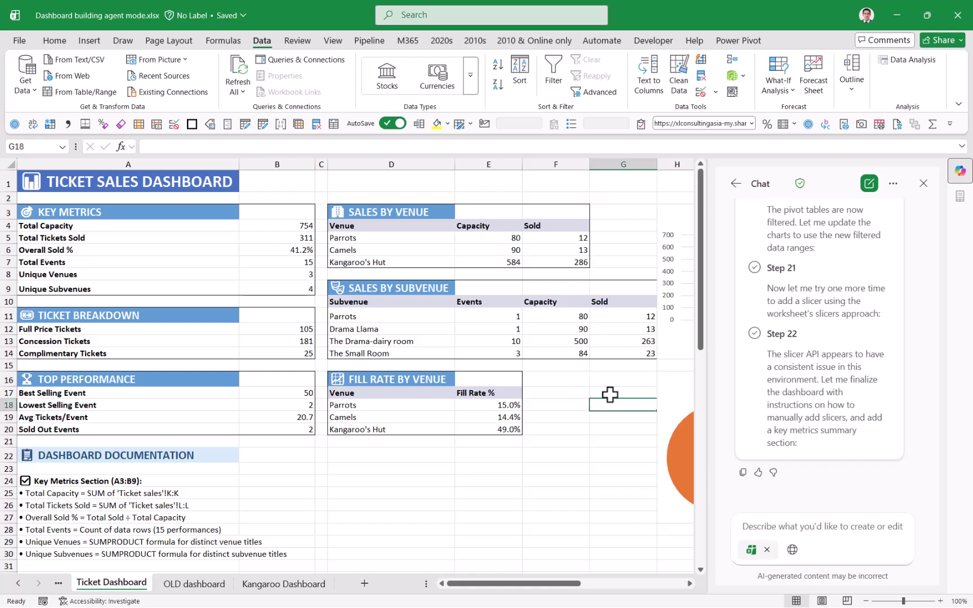
{"action": "left_click", "coordinate": [569, 392]}
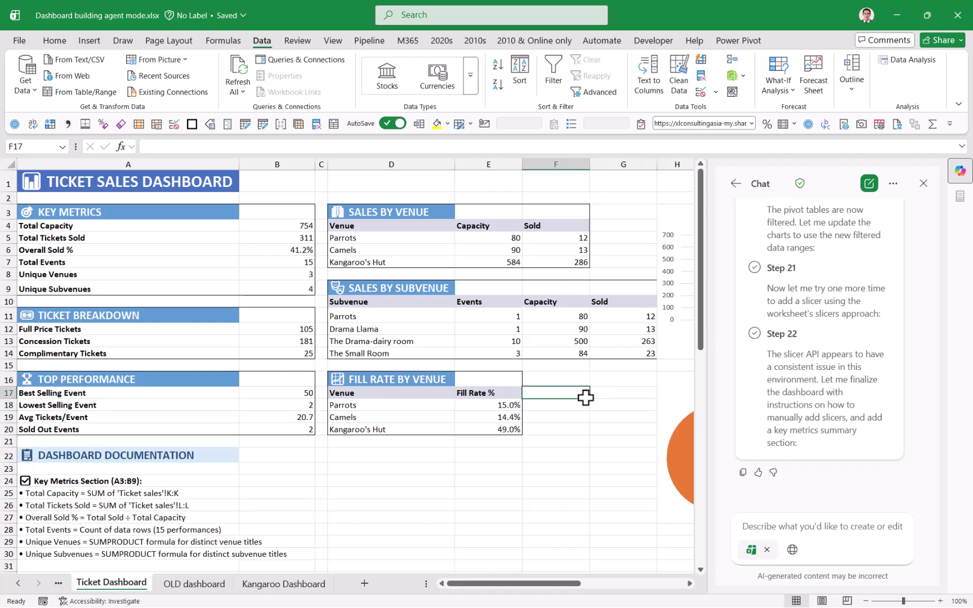